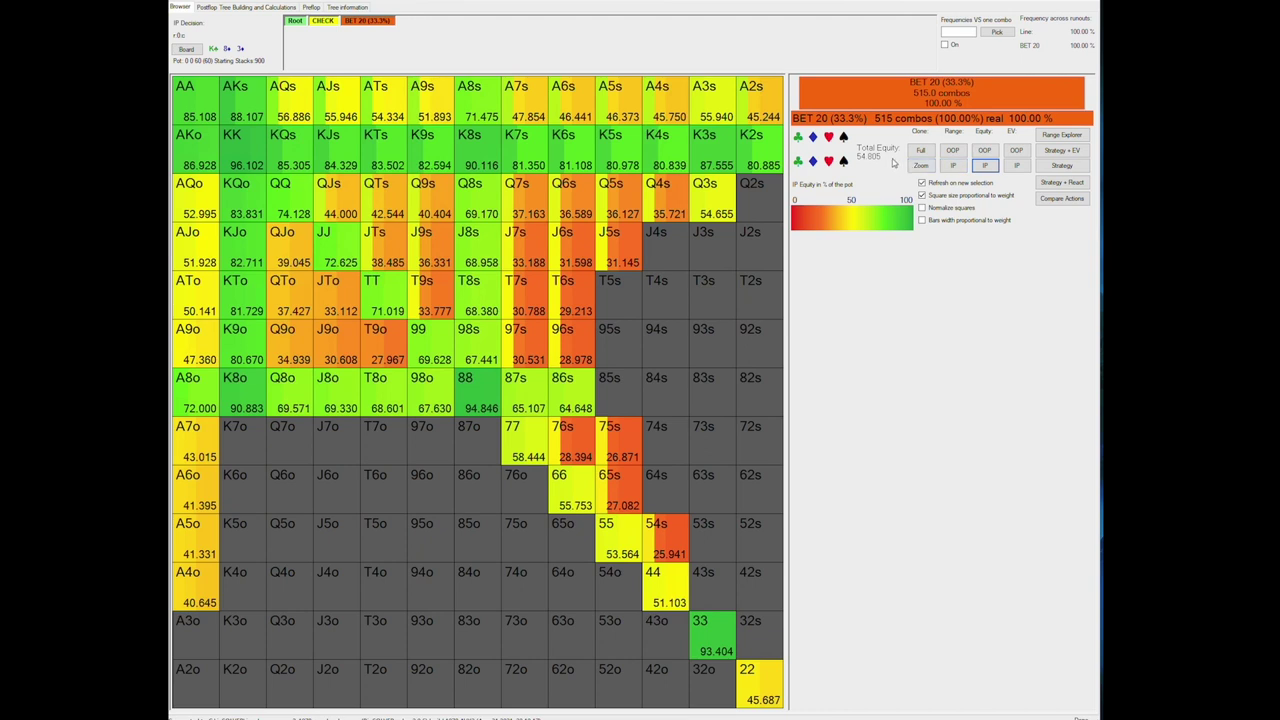
# Compare out-of-position and in-position equity at the 33.3% bet, ending on IP equity (54.805).
pyautogui.click(984, 151)
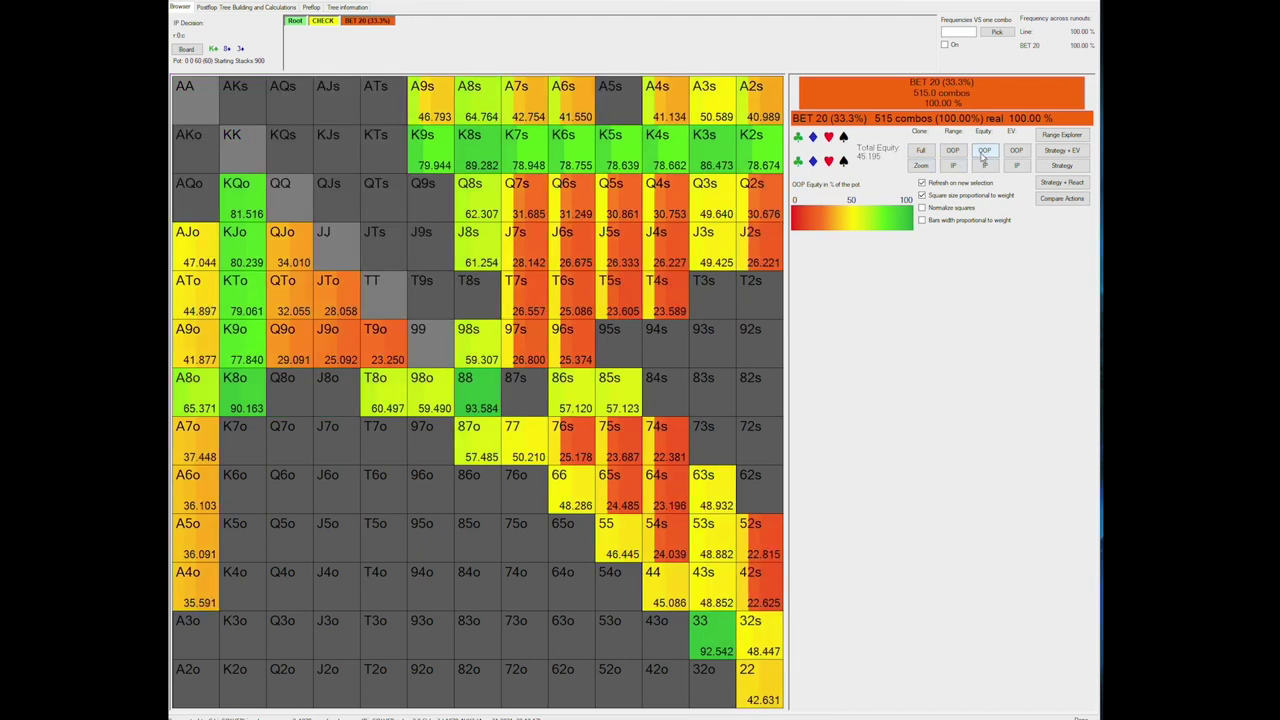
pyautogui.click(985, 165)
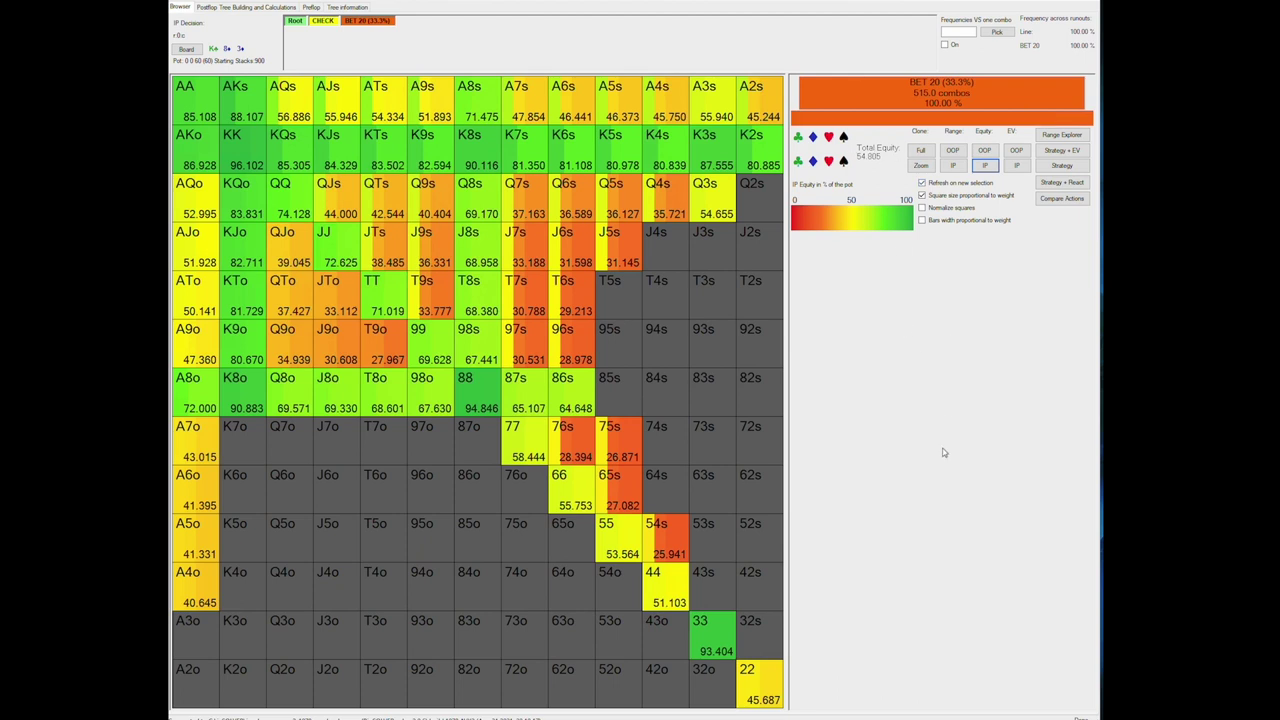
pyautogui.click(986, 151)
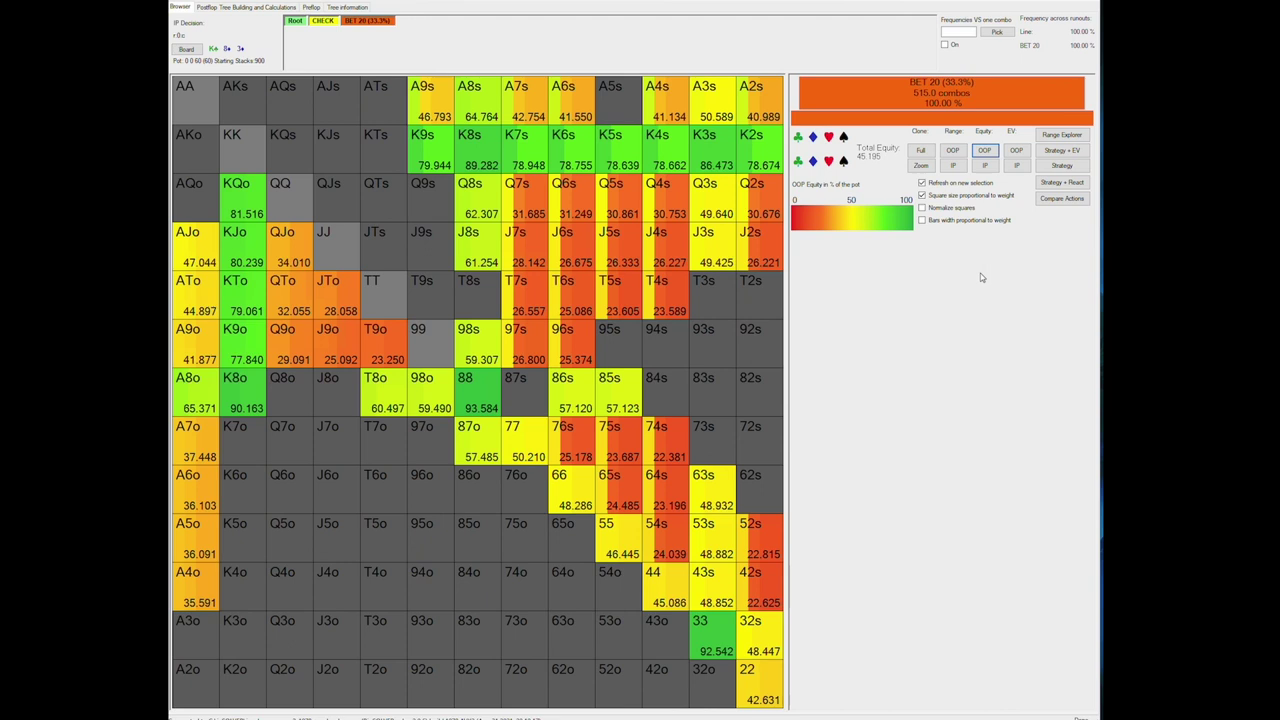
pyautogui.click(985, 166)
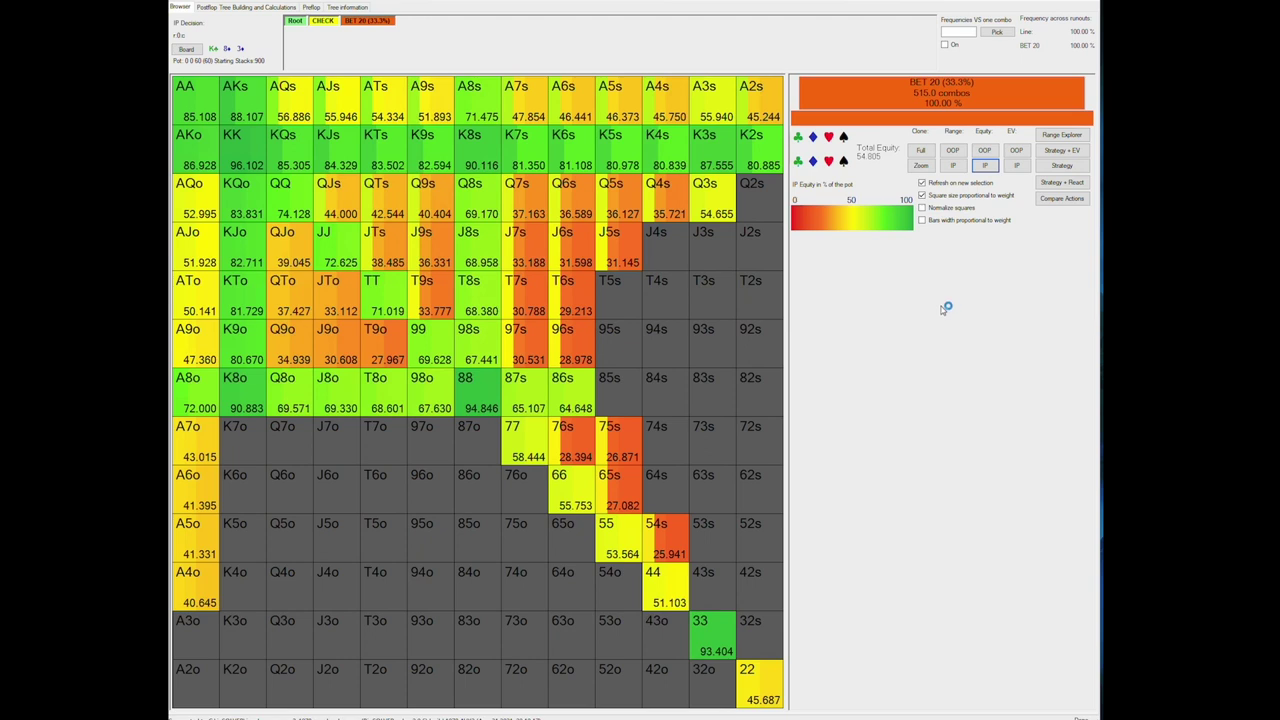
# Follow the call of the 20 bet and deal a 3 on the turn.
pyautogui.click(370, 22)
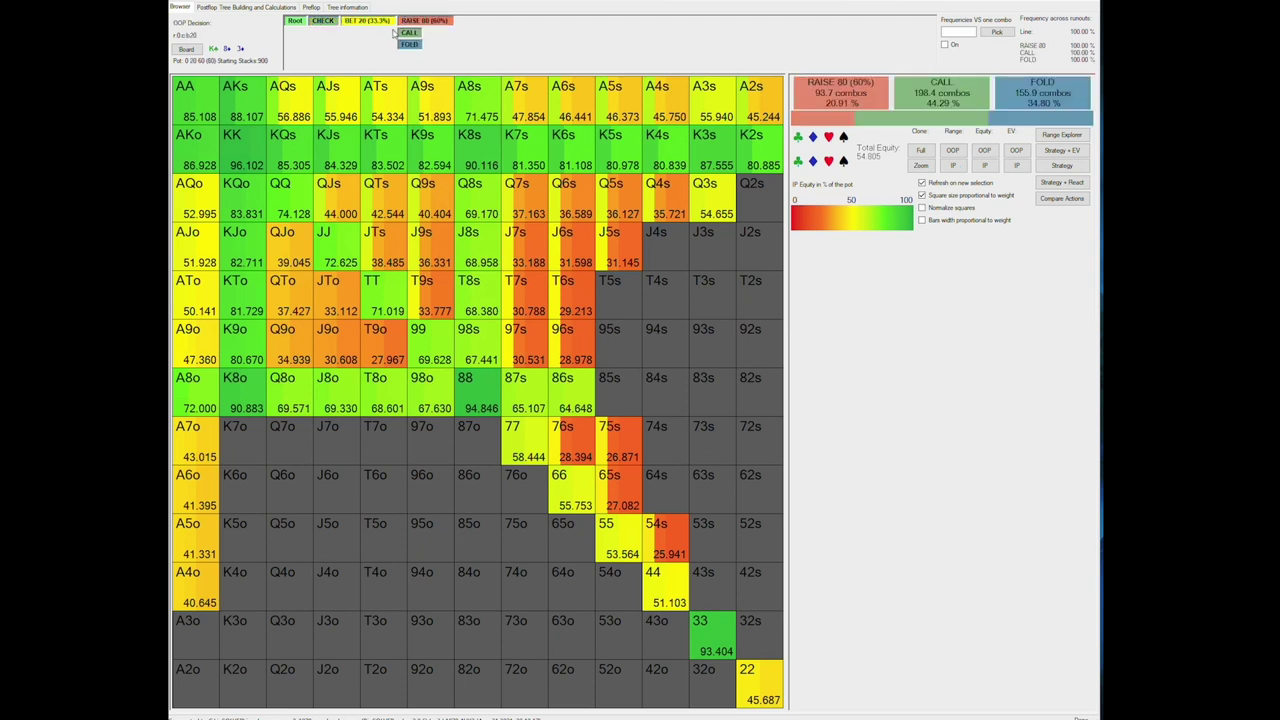
pyautogui.click(410, 33)
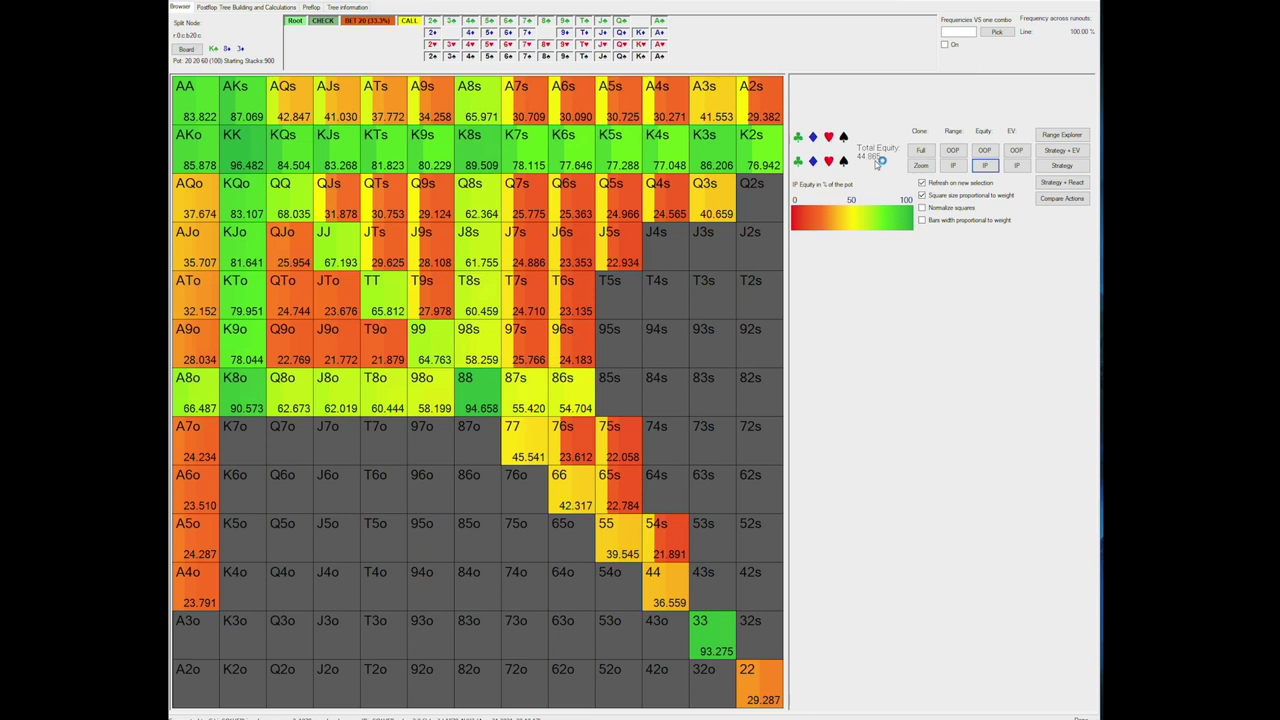
pyautogui.click(451, 56)
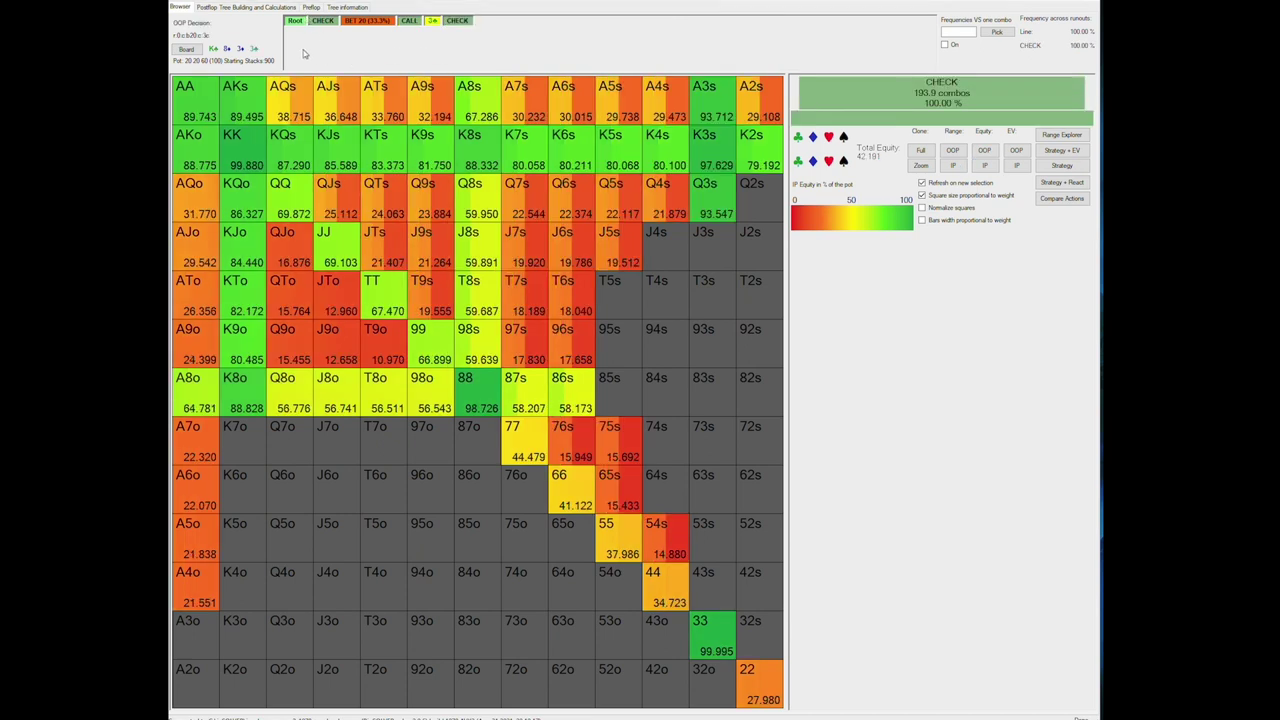
pyautogui.click(292, 2)
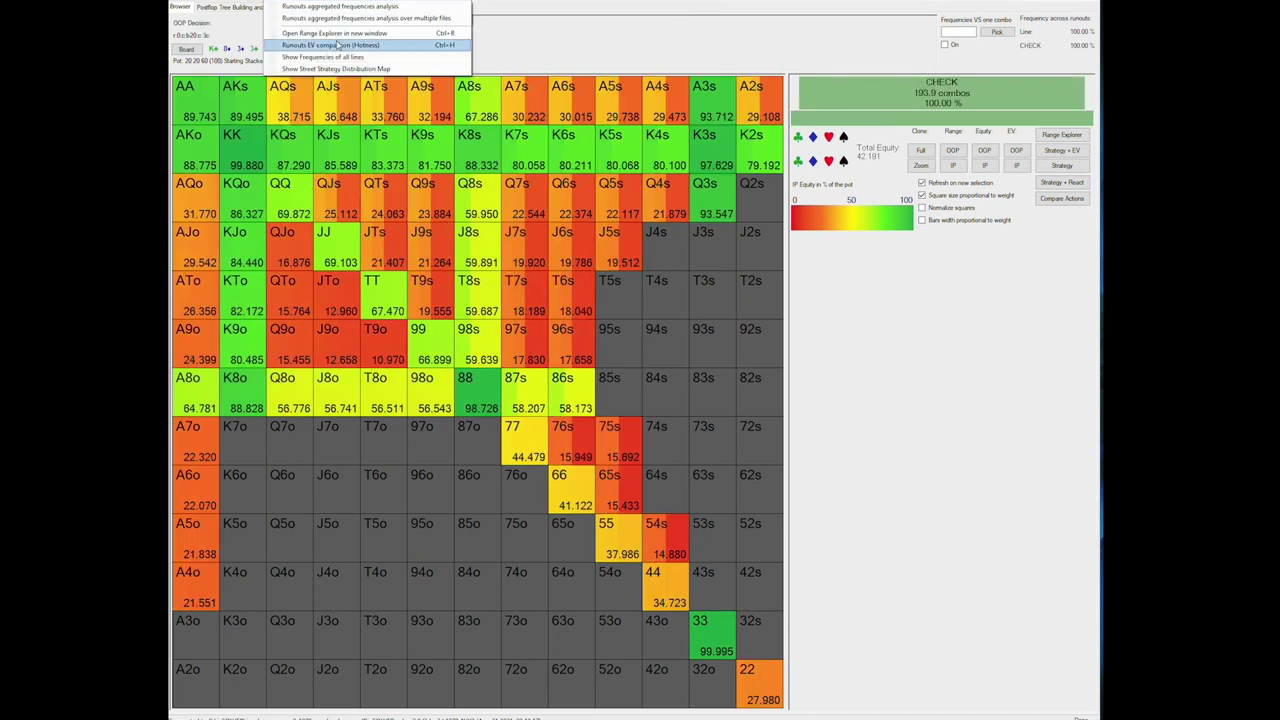
pyautogui.click(381, 47)
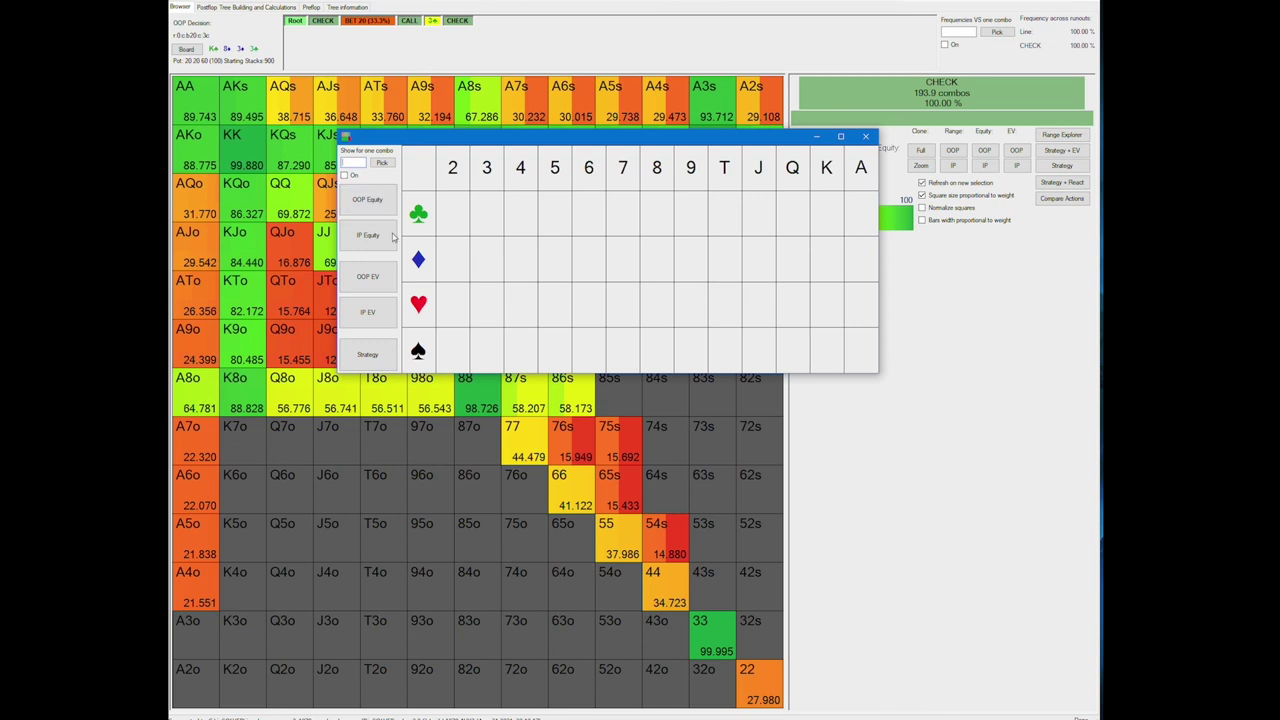
pyautogui.click(366, 202)
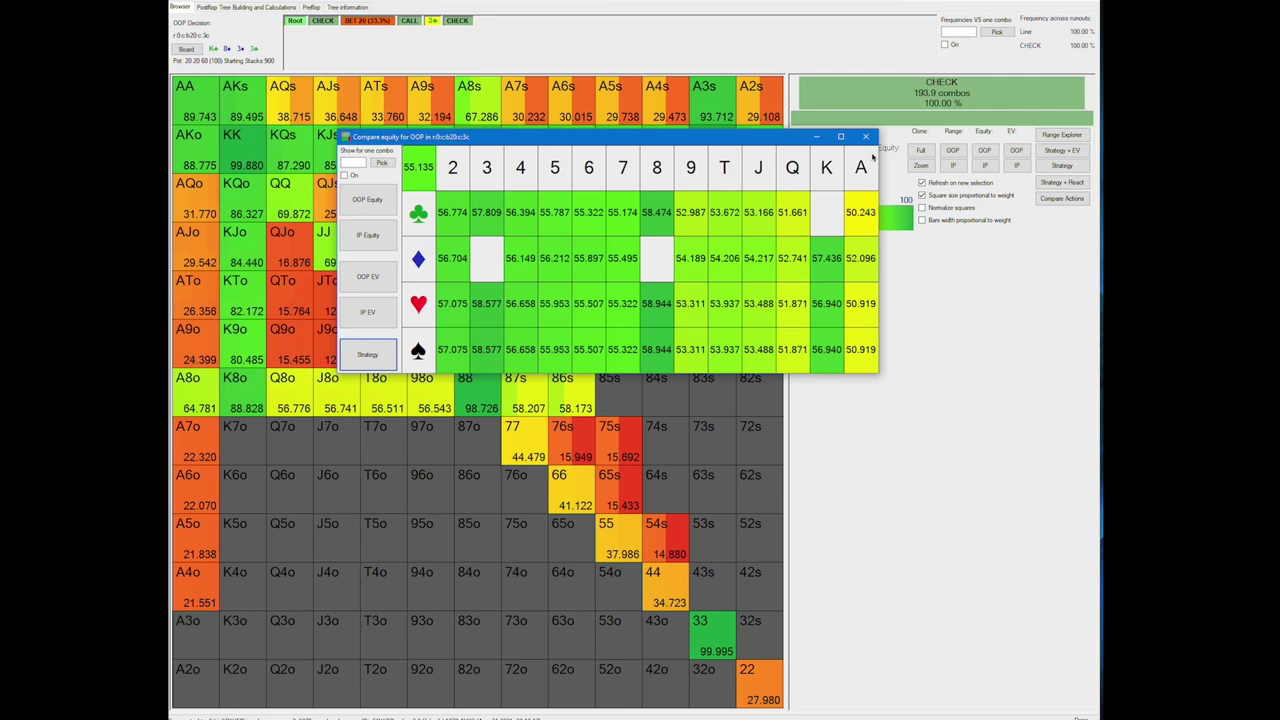
pyautogui.click(866, 136)
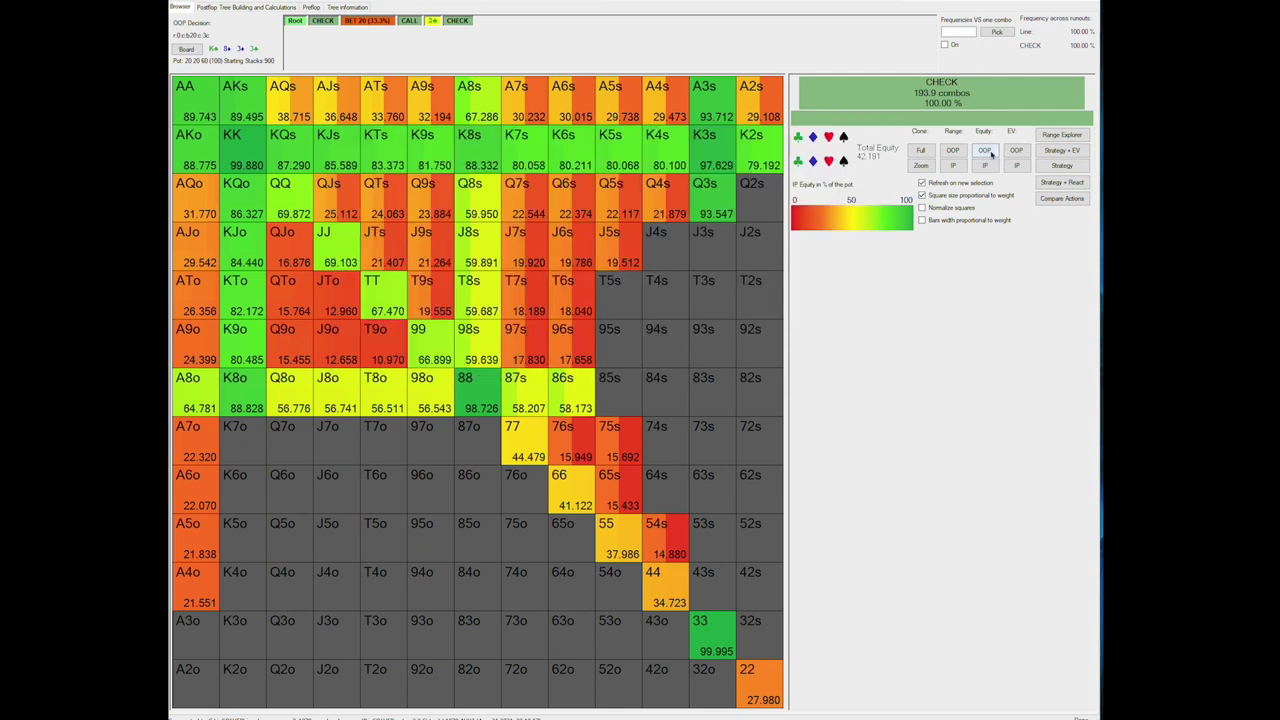
# Show the out-of-position player's range frequencies at the turn check.
pyautogui.click(952, 150)
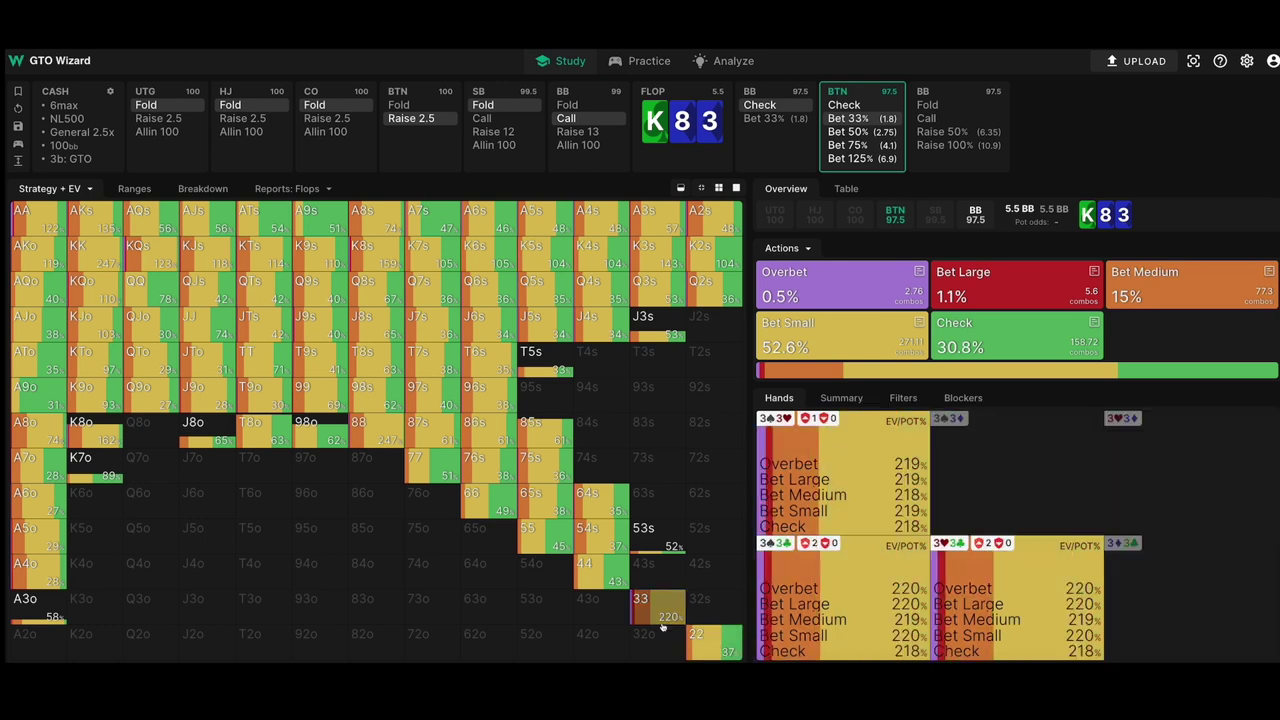
# Show the big blind's response to the 33% K83 c-bet, filtered to medium and large raises.
pyautogui.moveTo(658, 622)
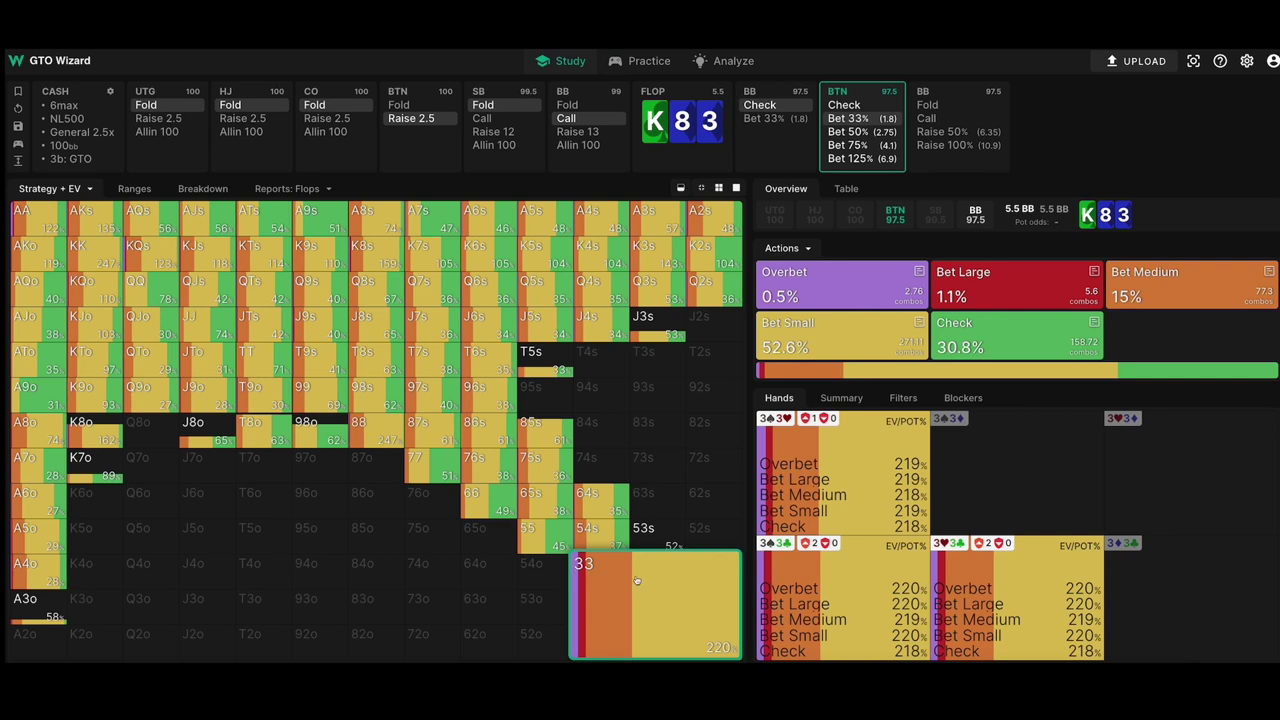
pyautogui.click(966, 94)
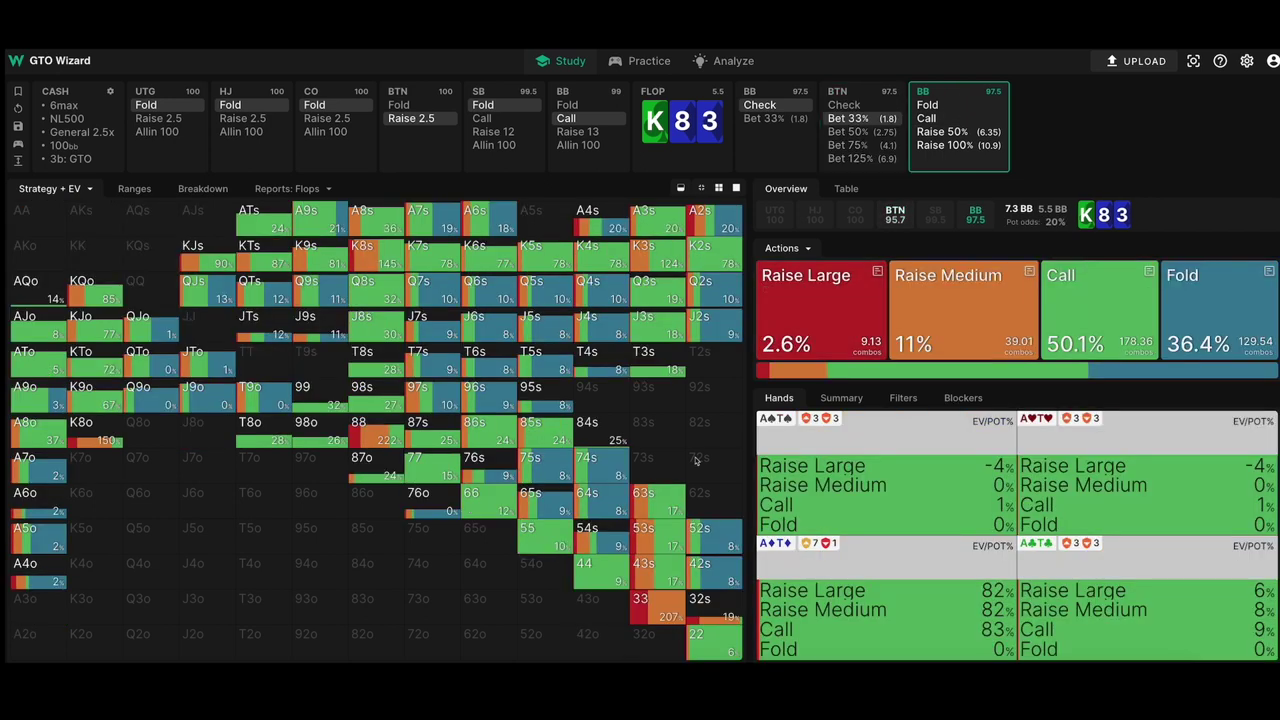
pyautogui.click(948, 292)
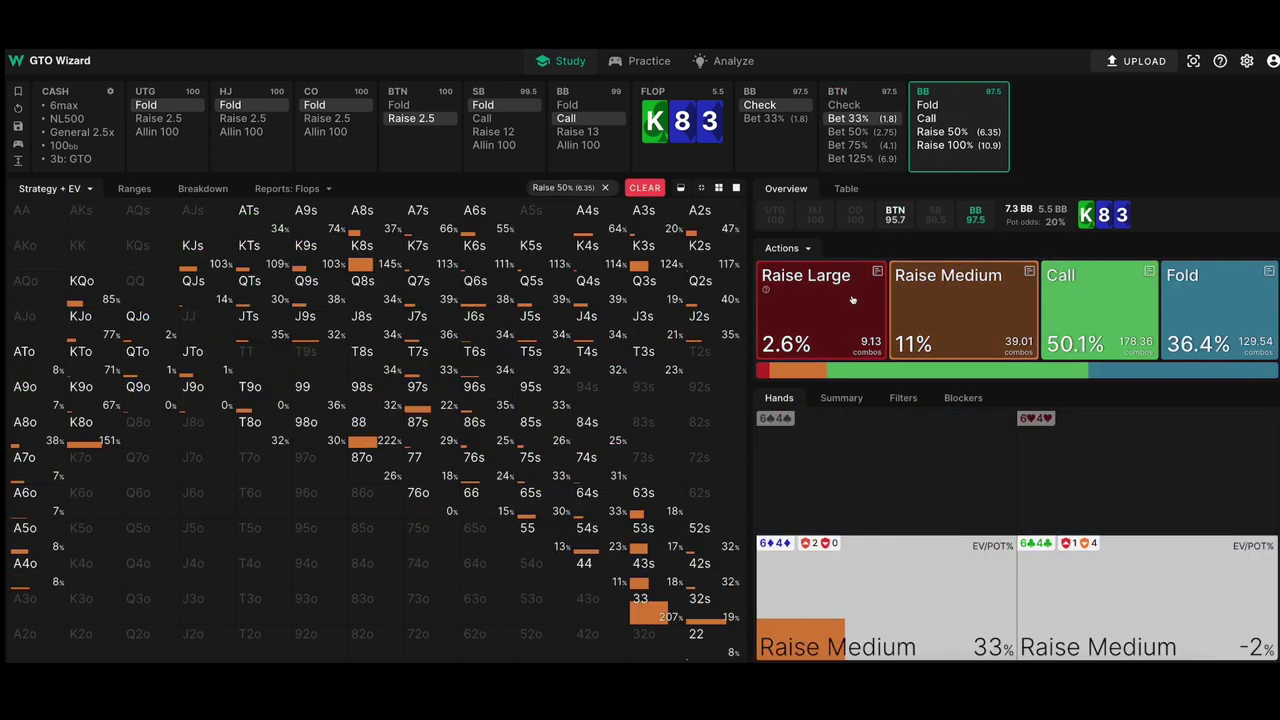
pyautogui.click(850, 298)
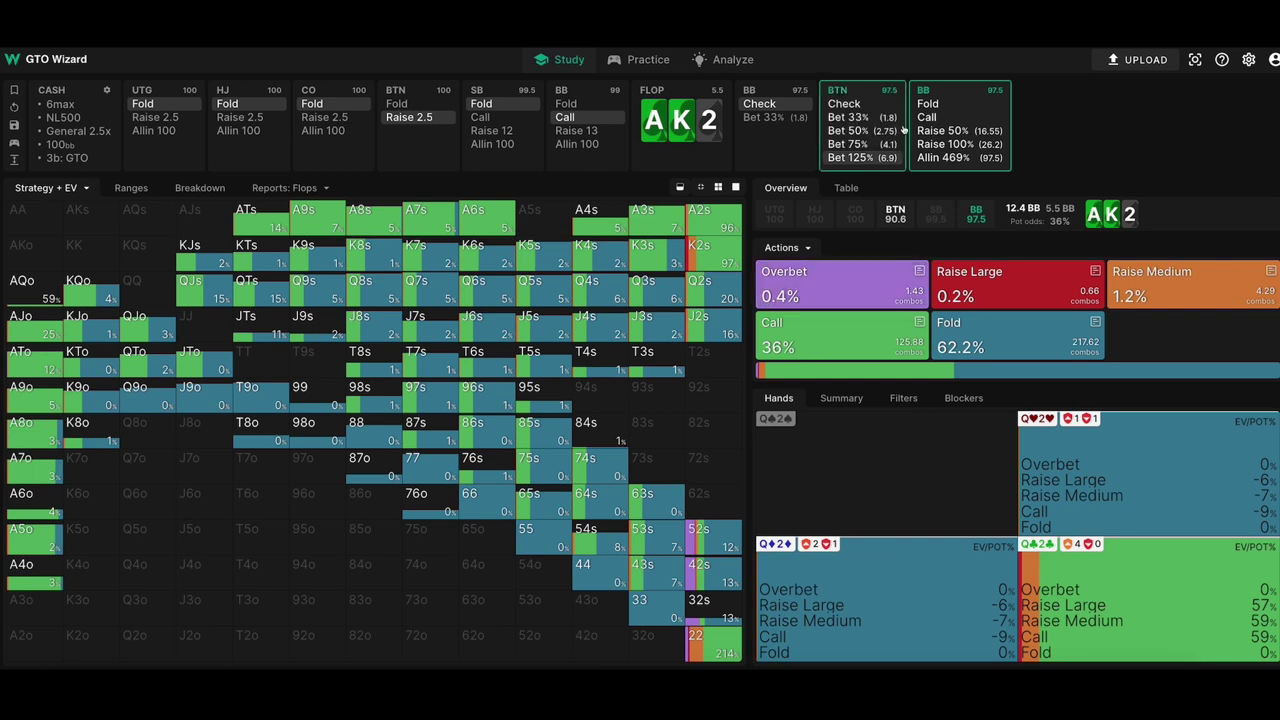
# Display the button's AK2 flop strategy: overbet 31.9%, check 66%.
pyautogui.click(883, 93)
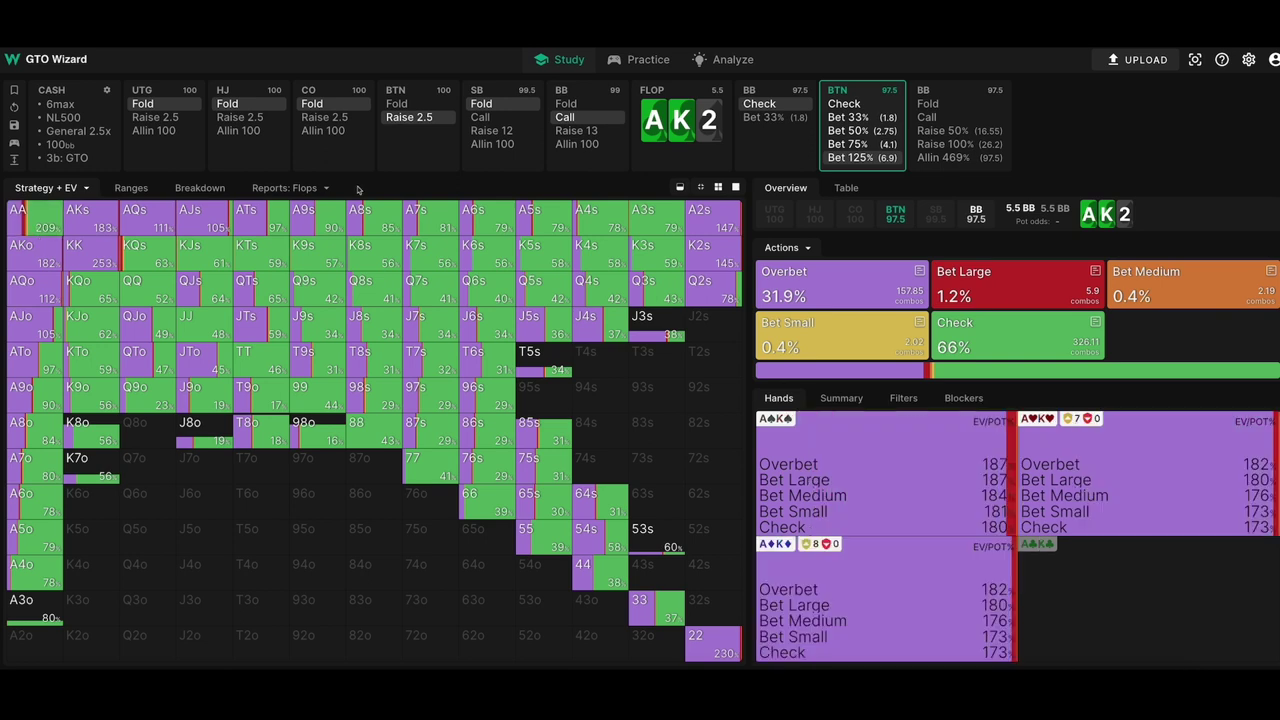
# Try the Gutshot and BDFD 2 cards filters, then clear them to restore the full AK2 range.
pyautogui.click(904, 398)
pyautogui.click(1050, 539)
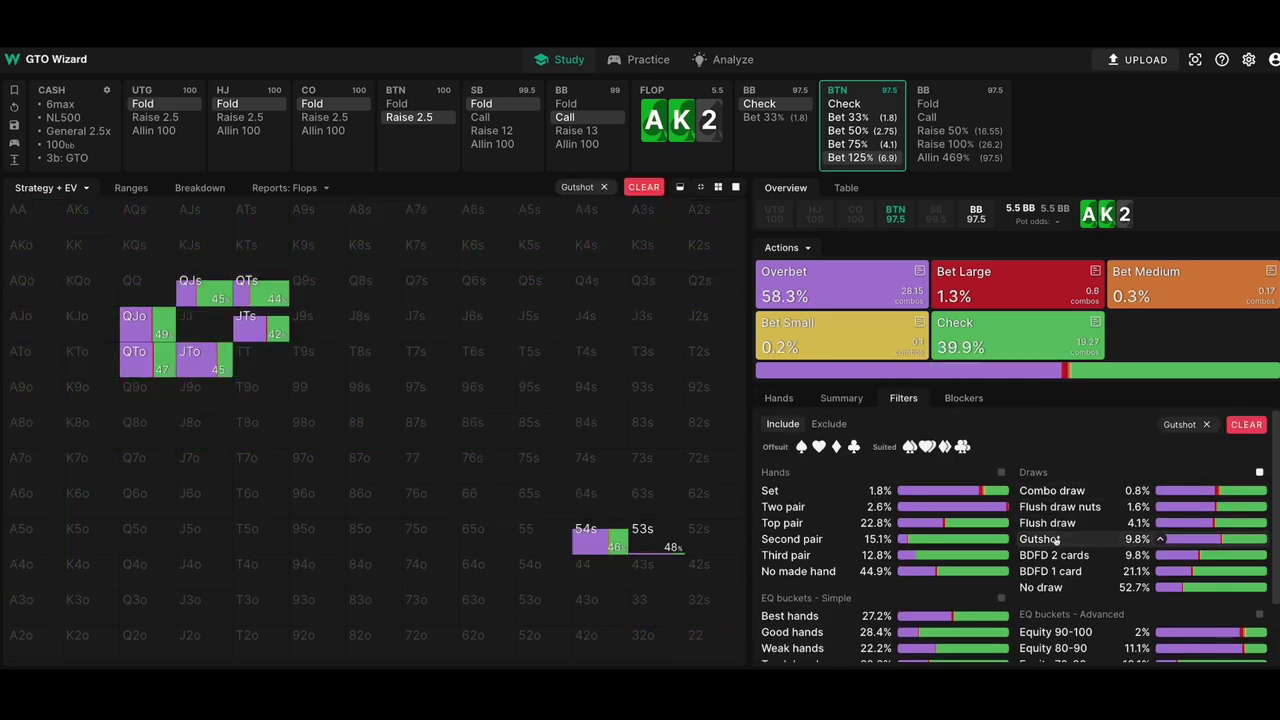
pyautogui.click(1050, 539)
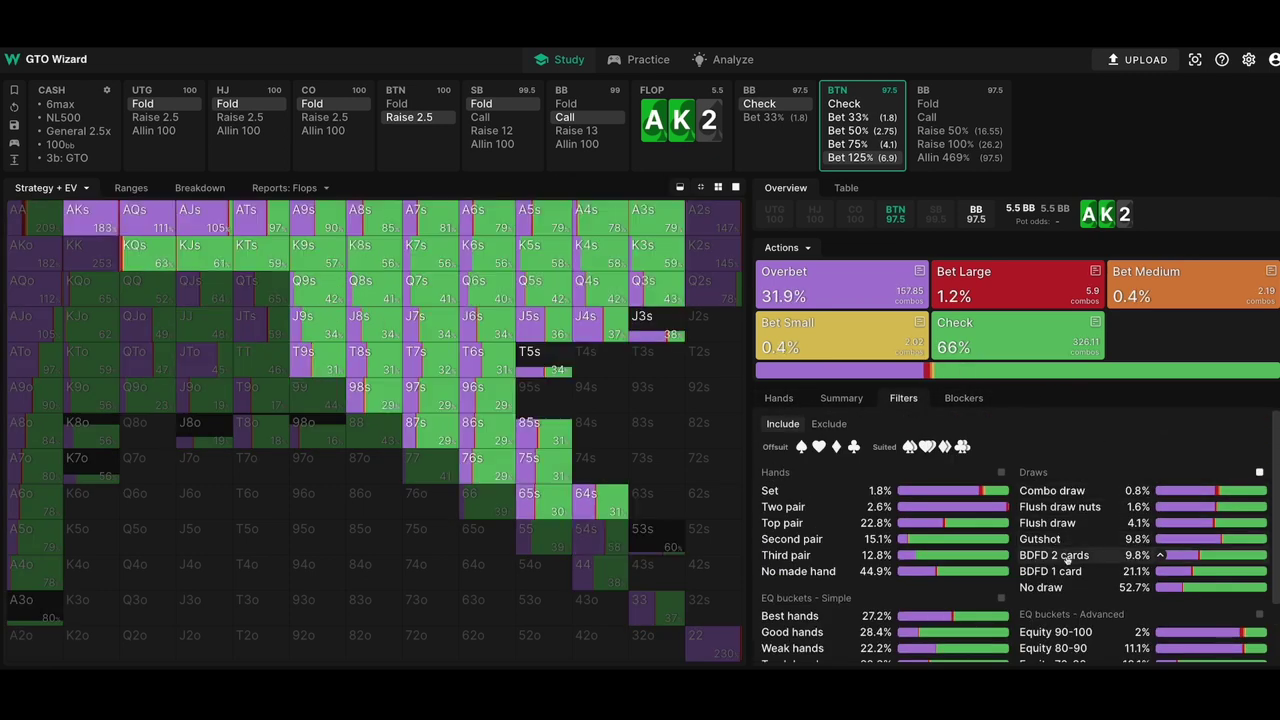
pyautogui.click(1054, 555)
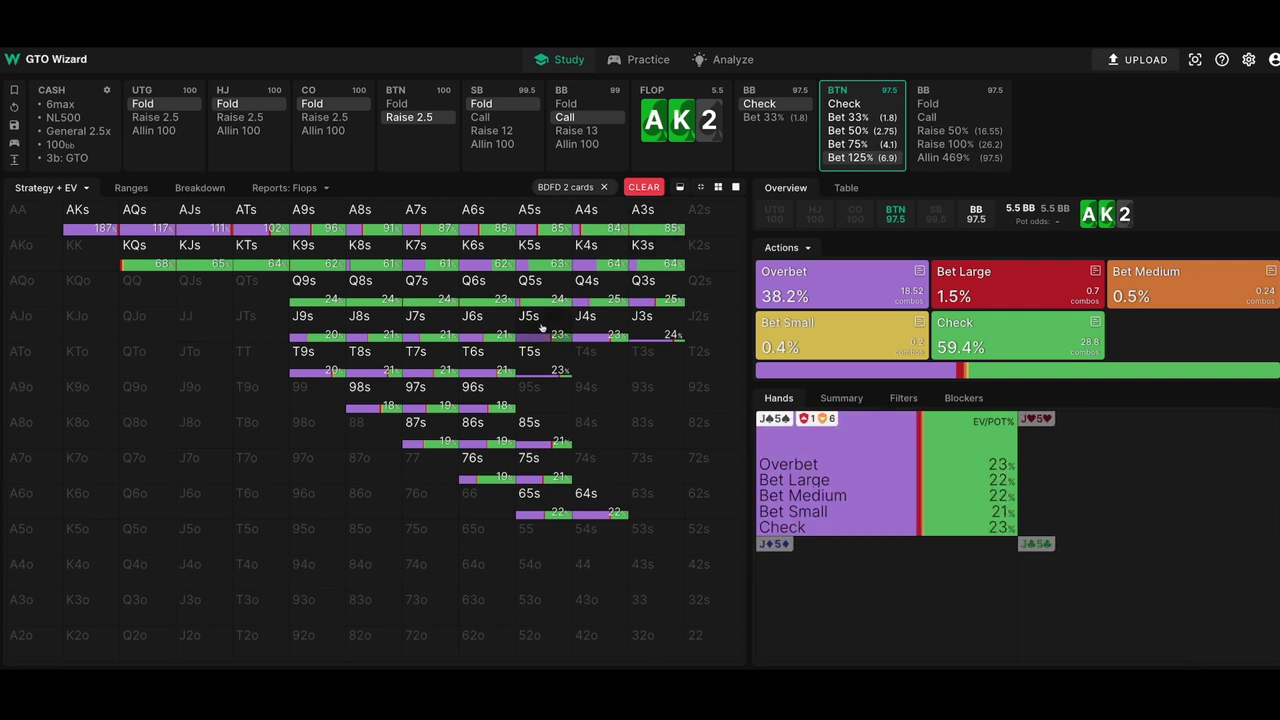
pyautogui.click(903, 398)
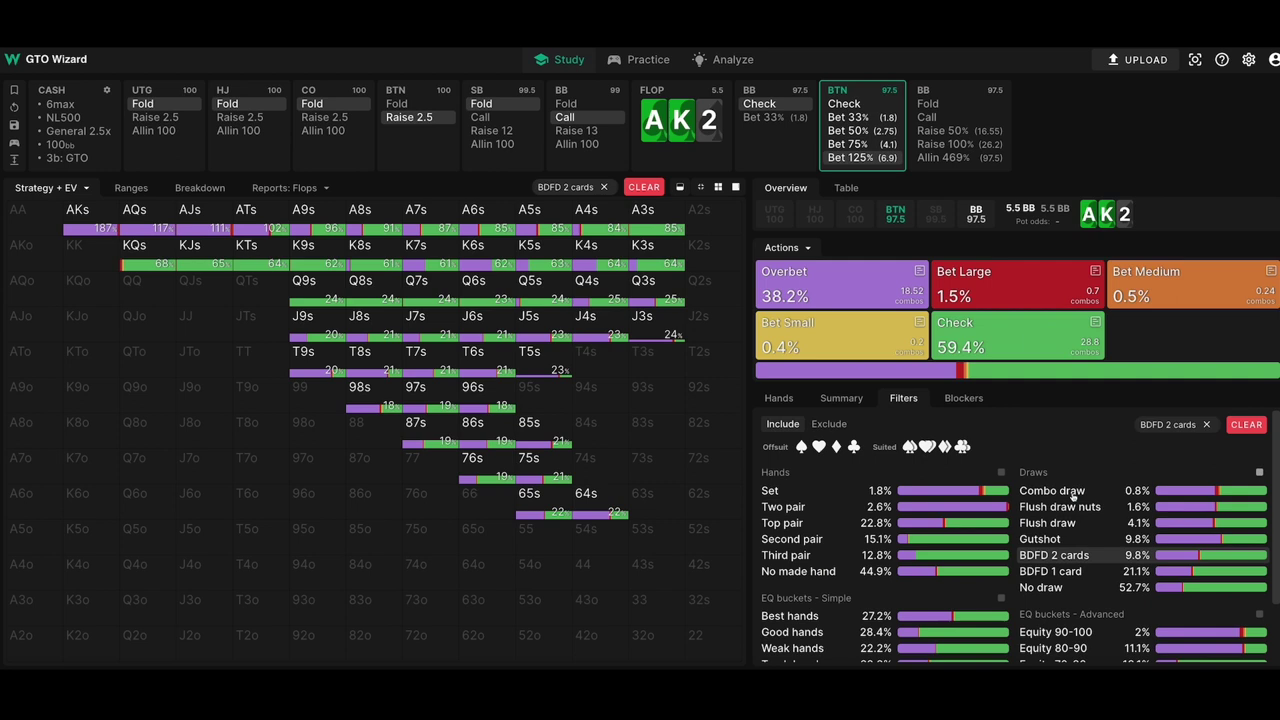
pyautogui.click(1070, 555)
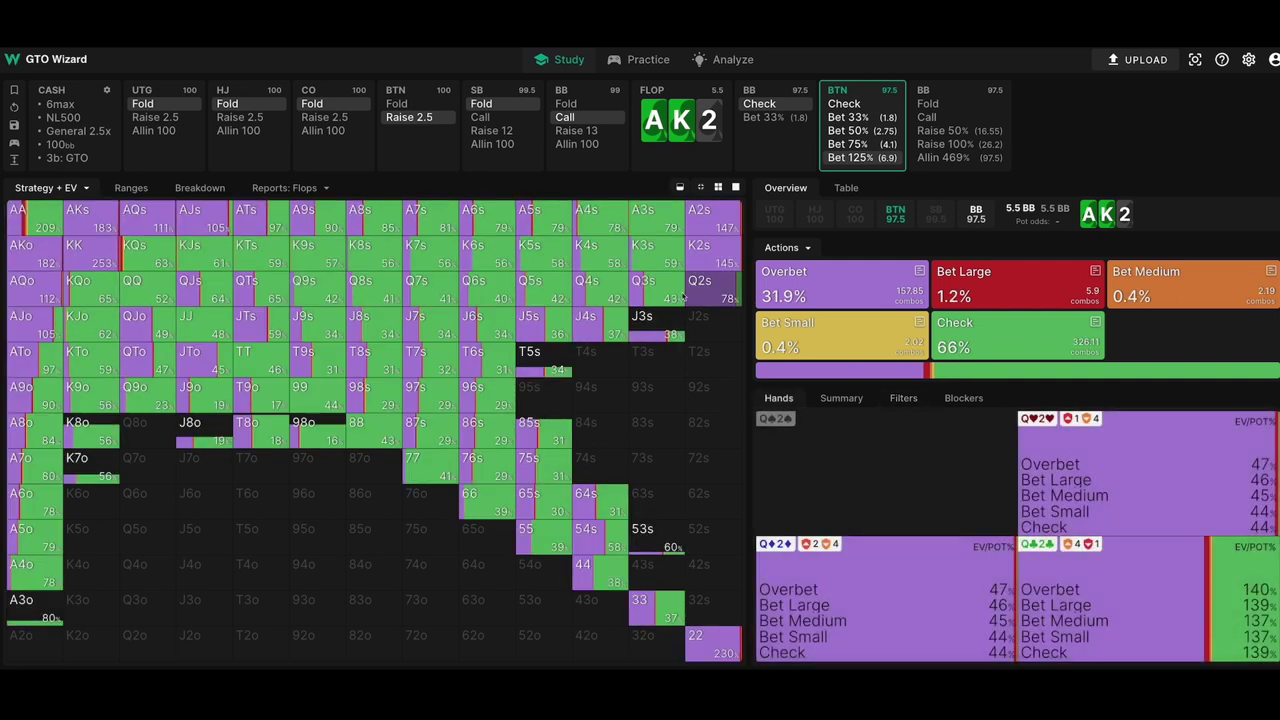
# Inspect the per-combo strategies for T7s and the pocket fours on AK2.
pyautogui.click(450, 355)
pyautogui.moveTo(1165, 477)
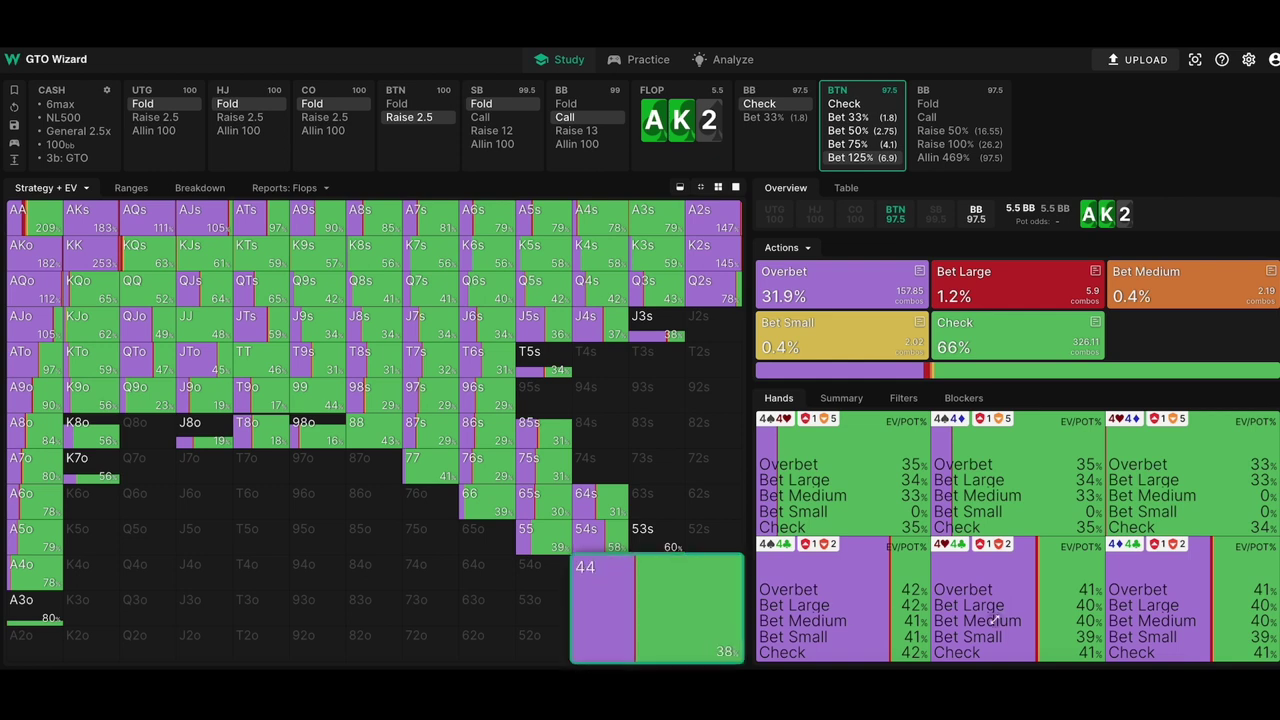
pyautogui.moveTo(1062, 618)
pyautogui.moveTo(843, 572)
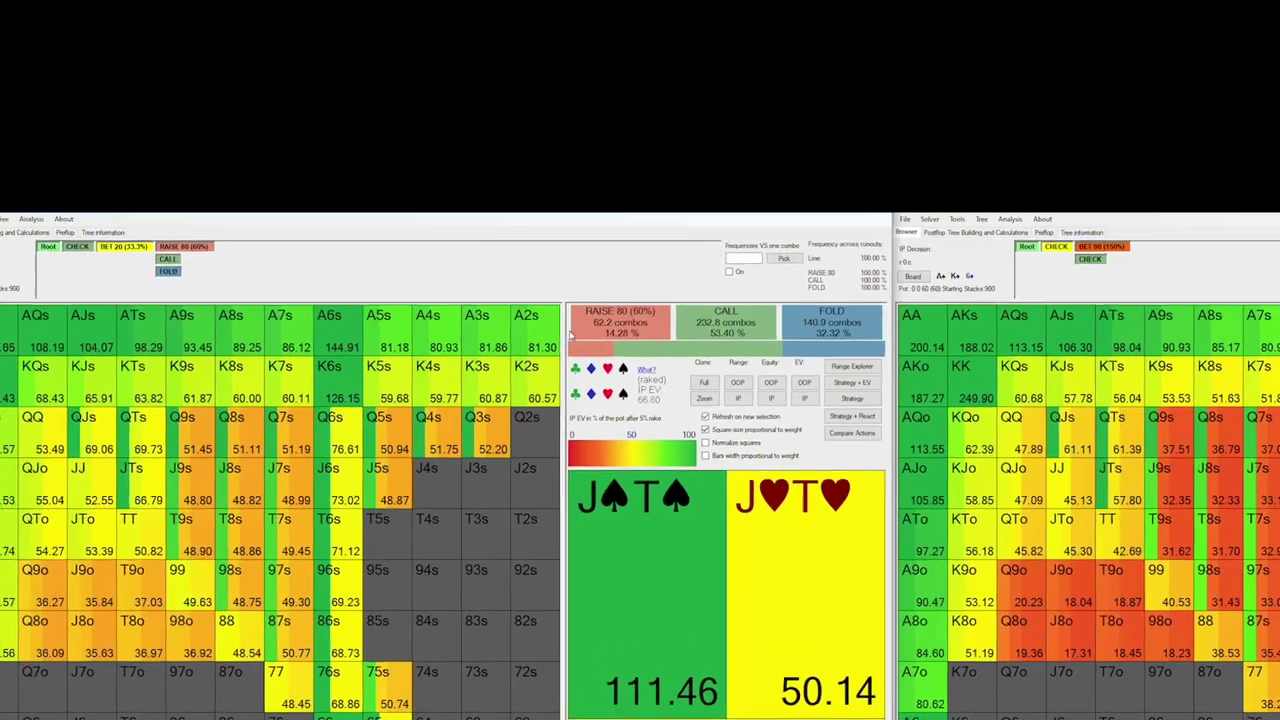
# Switch the range-bet solve from EV to strategy frequencies for raise 80, call and fold.
pyautogui.moveTo(653, 358)
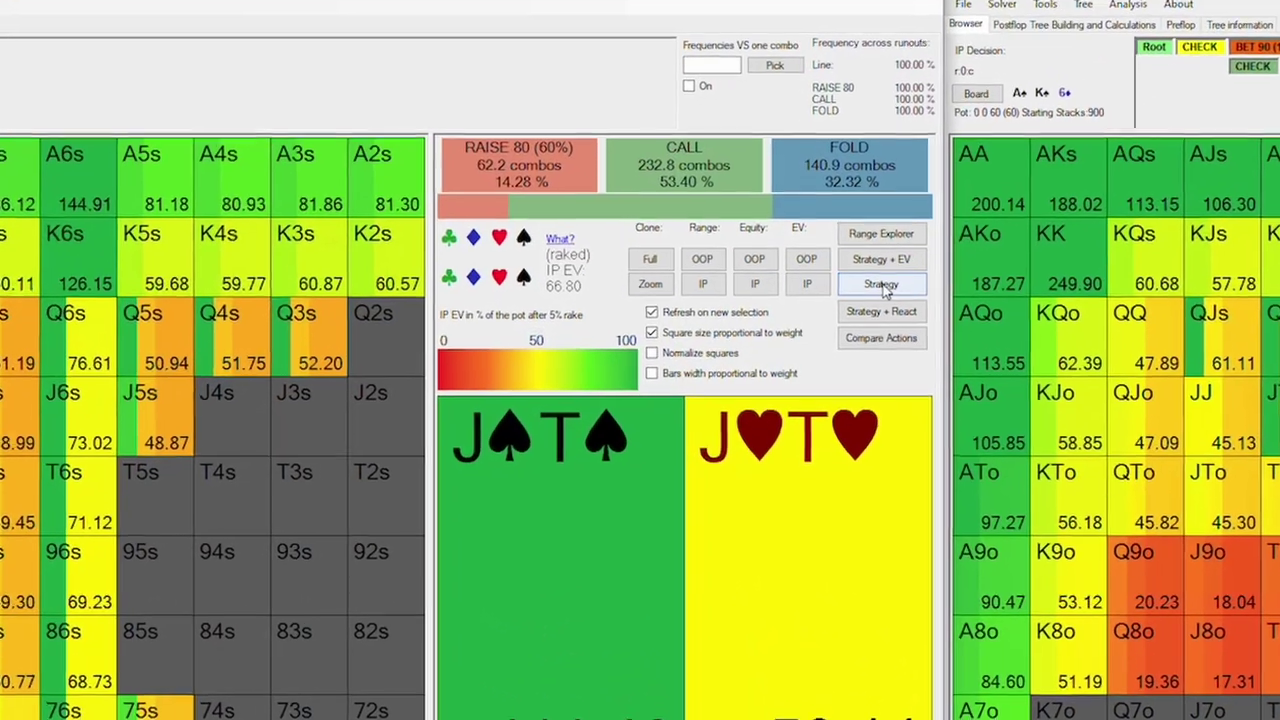
pyautogui.click(869, 330)
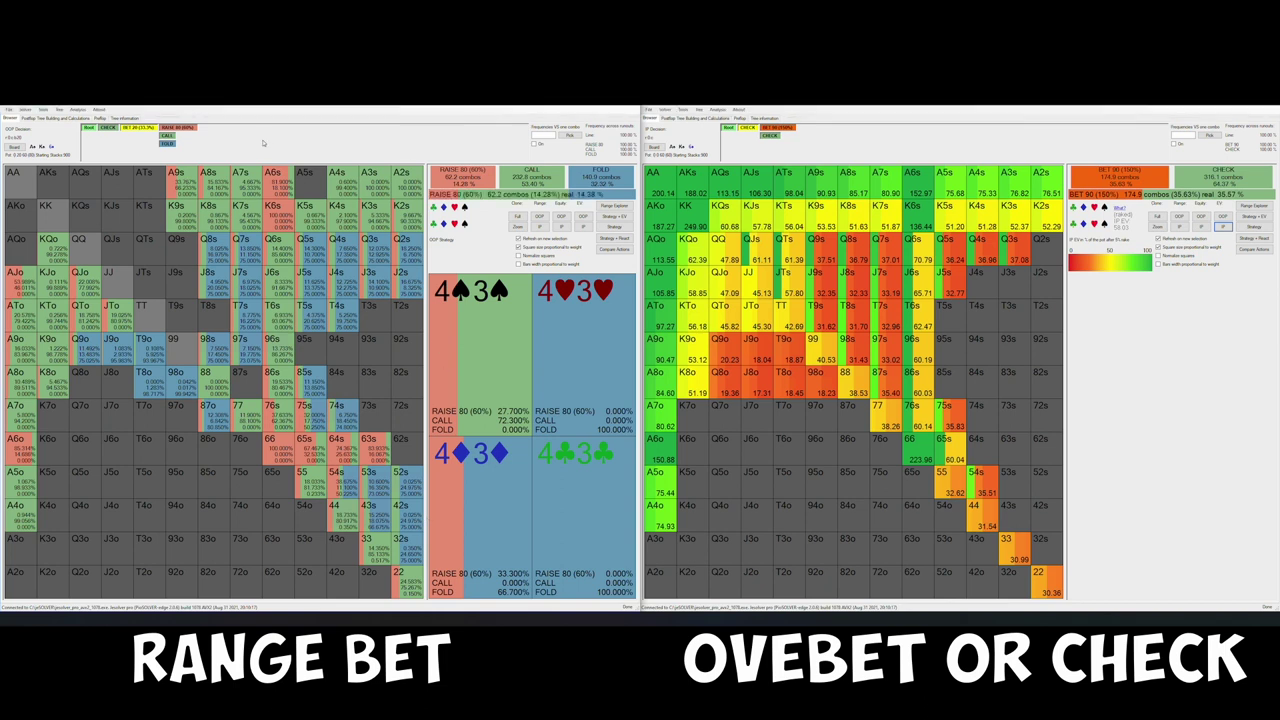
# Return the range-bet solve to its flop bet and change the grid colouring.
pyautogui.click(133, 130)
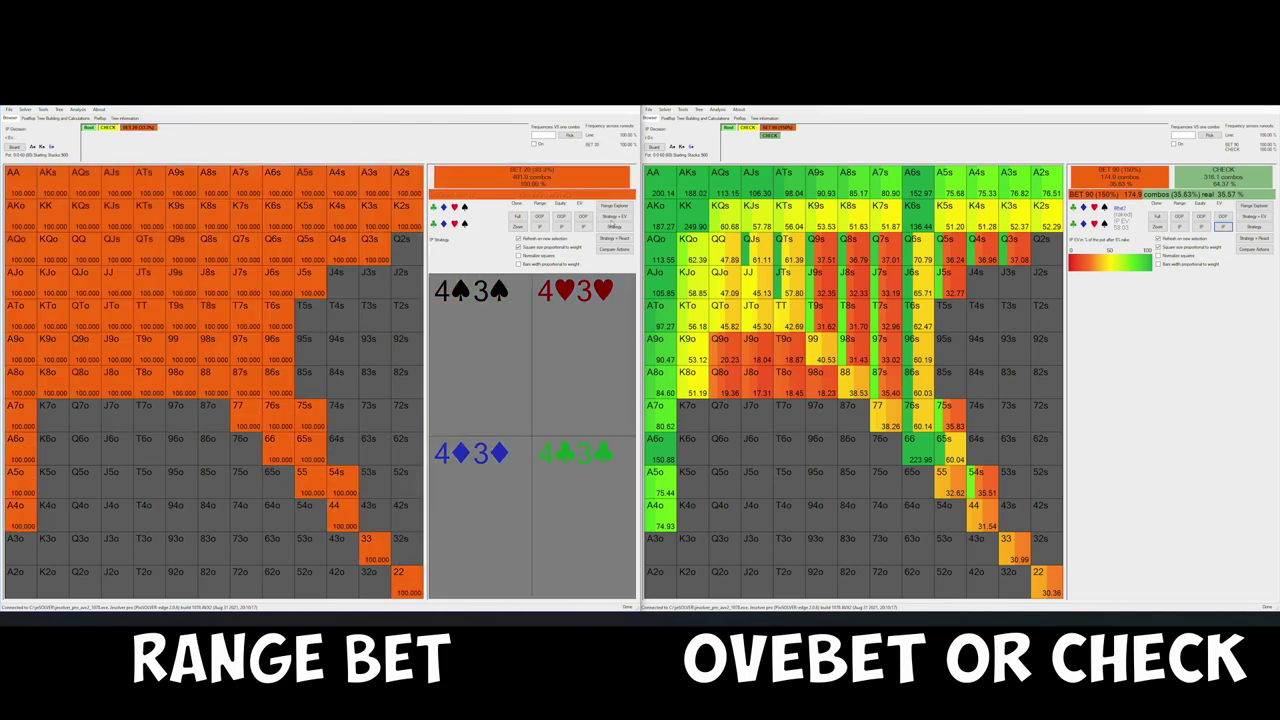
pyautogui.click(583, 228)
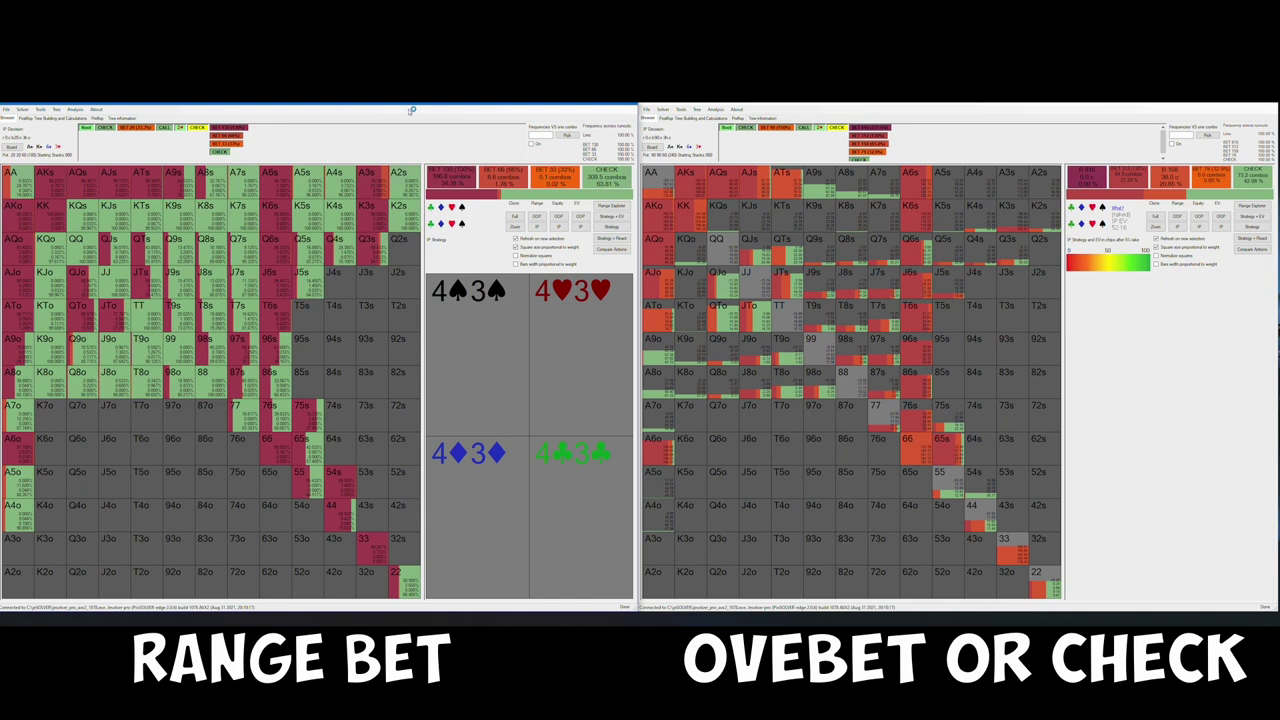
pyautogui.click(912, 121)
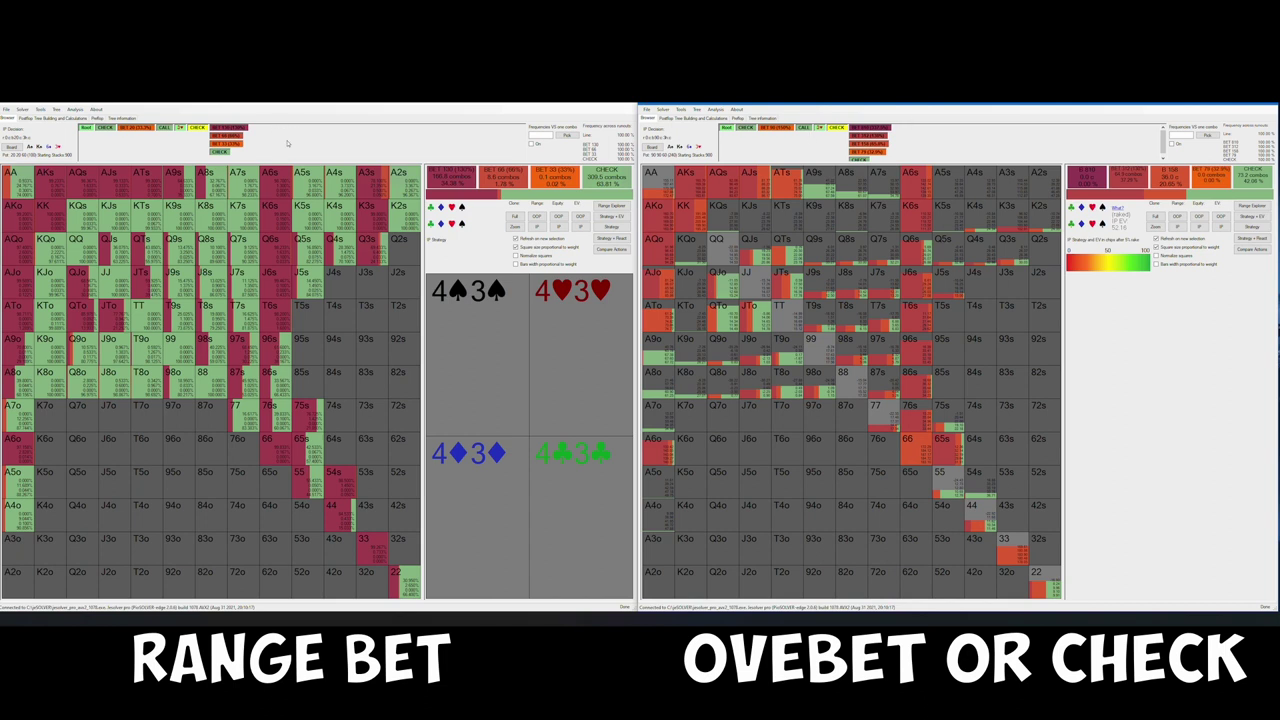
pyautogui.moveTo(612, 177)
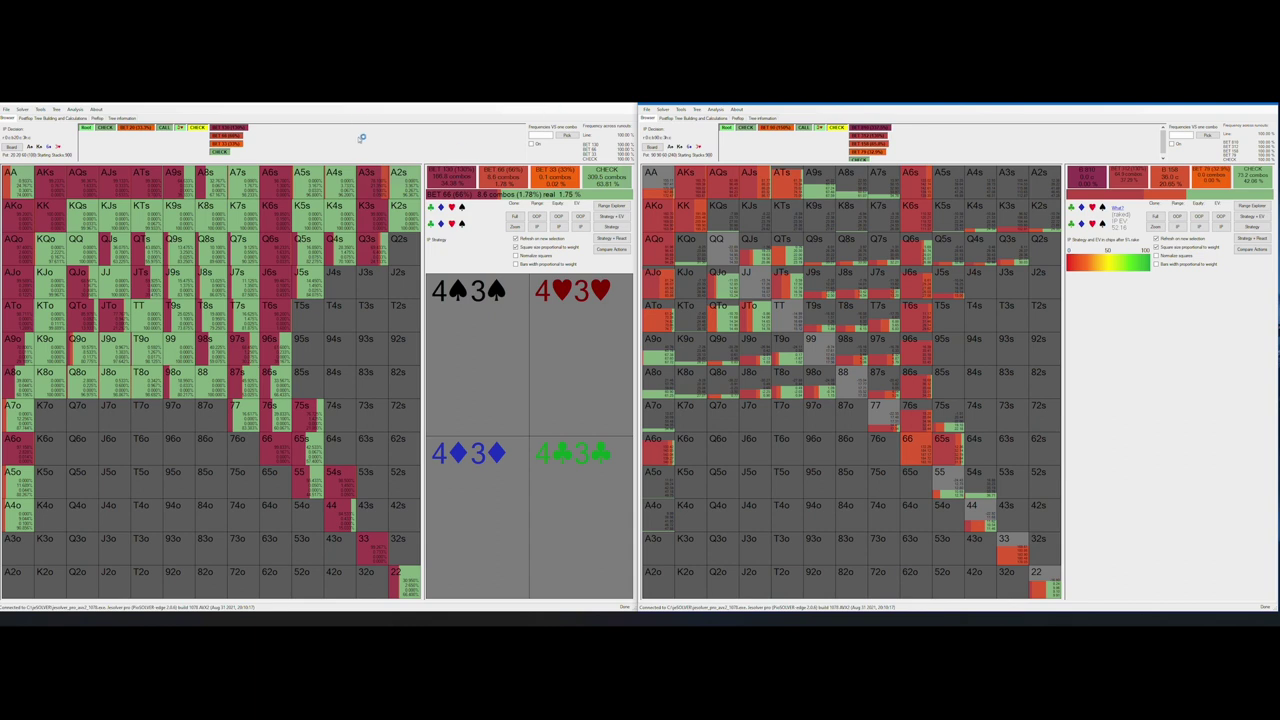
# In the range-bet solve, check back and deal an 8 as the next card.
pyautogui.click(357, 122)
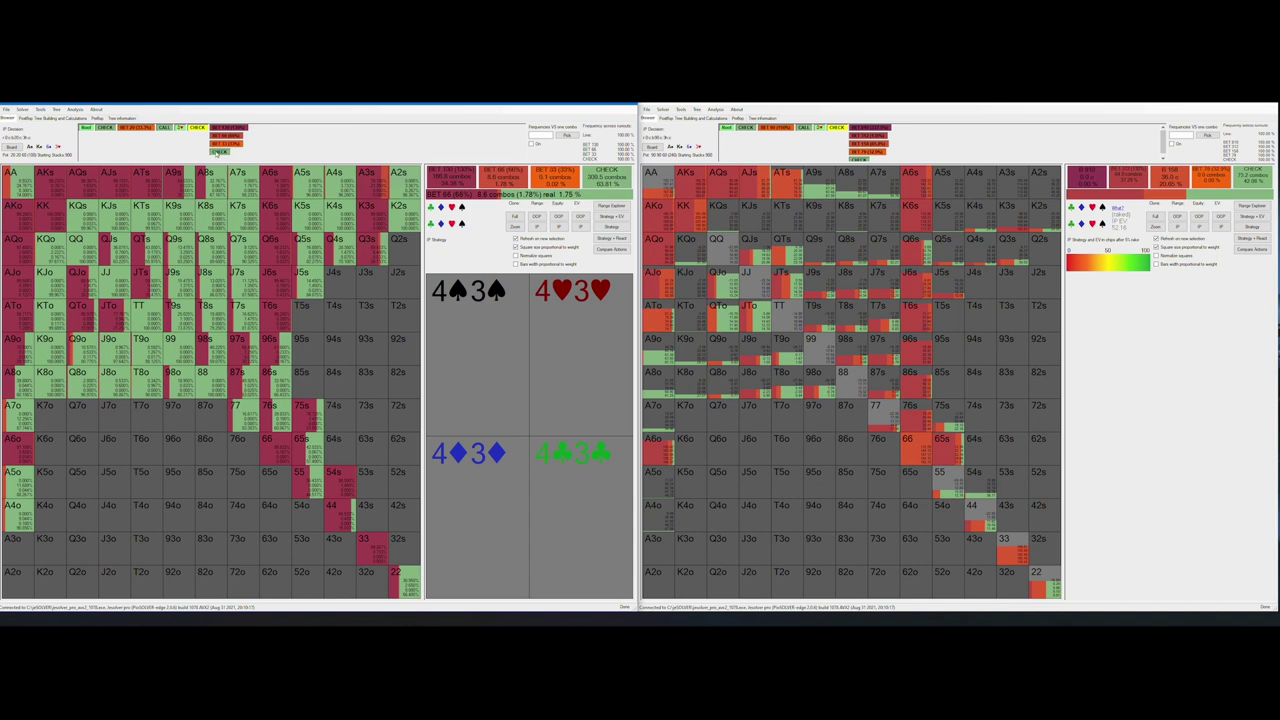
pyautogui.click(197, 127)
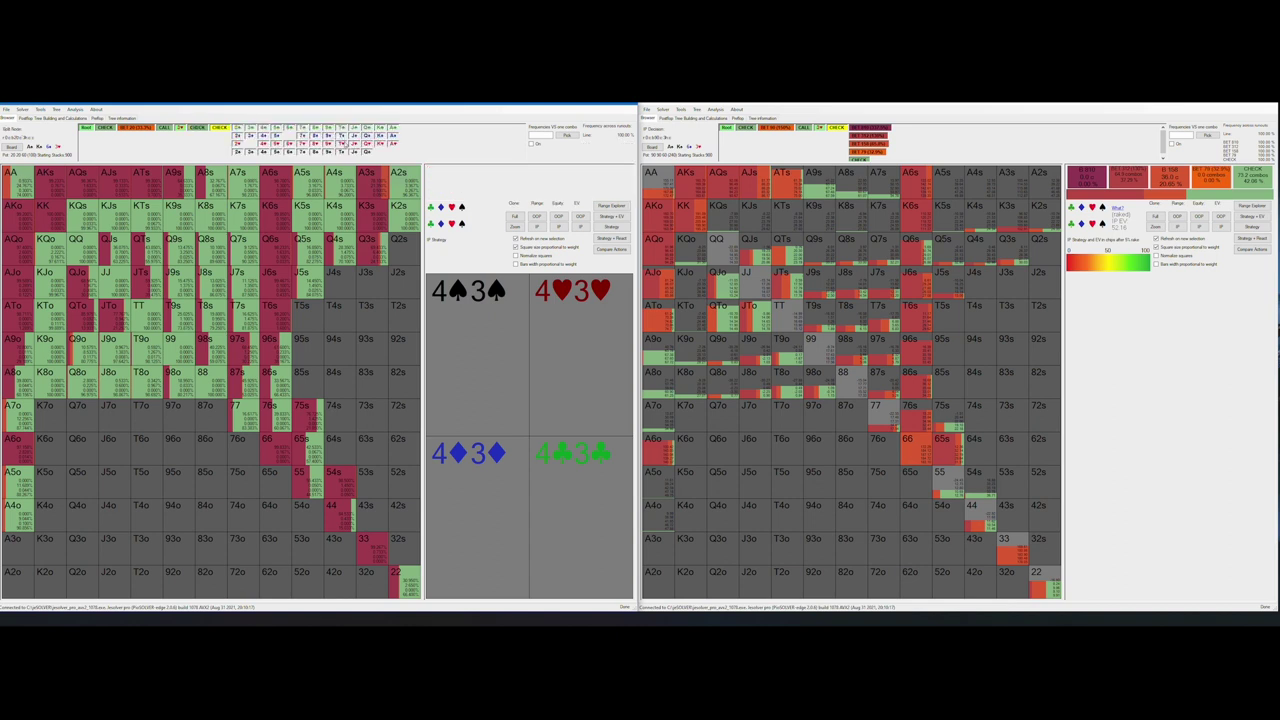
pyautogui.click(316, 145)
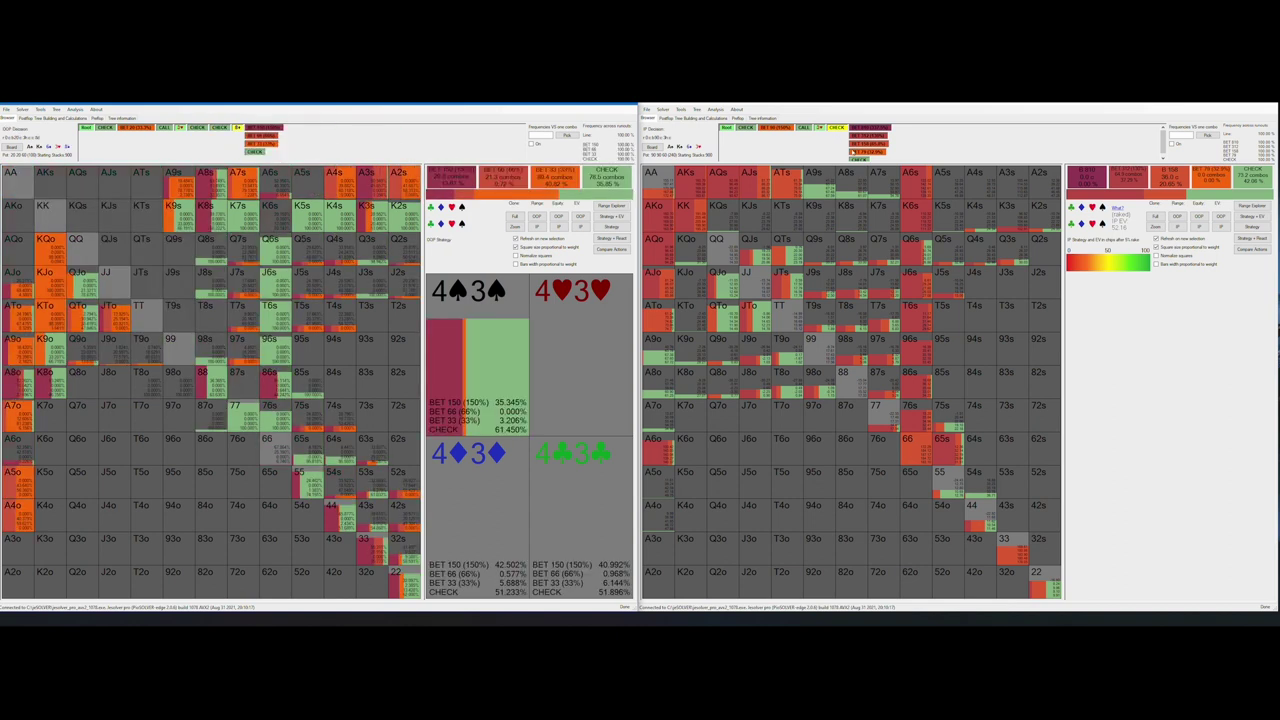
# In the overbet-or-check solve, check back, deal the next card, and follow BET 158 (65.8%).
pyautogui.click(862, 157)
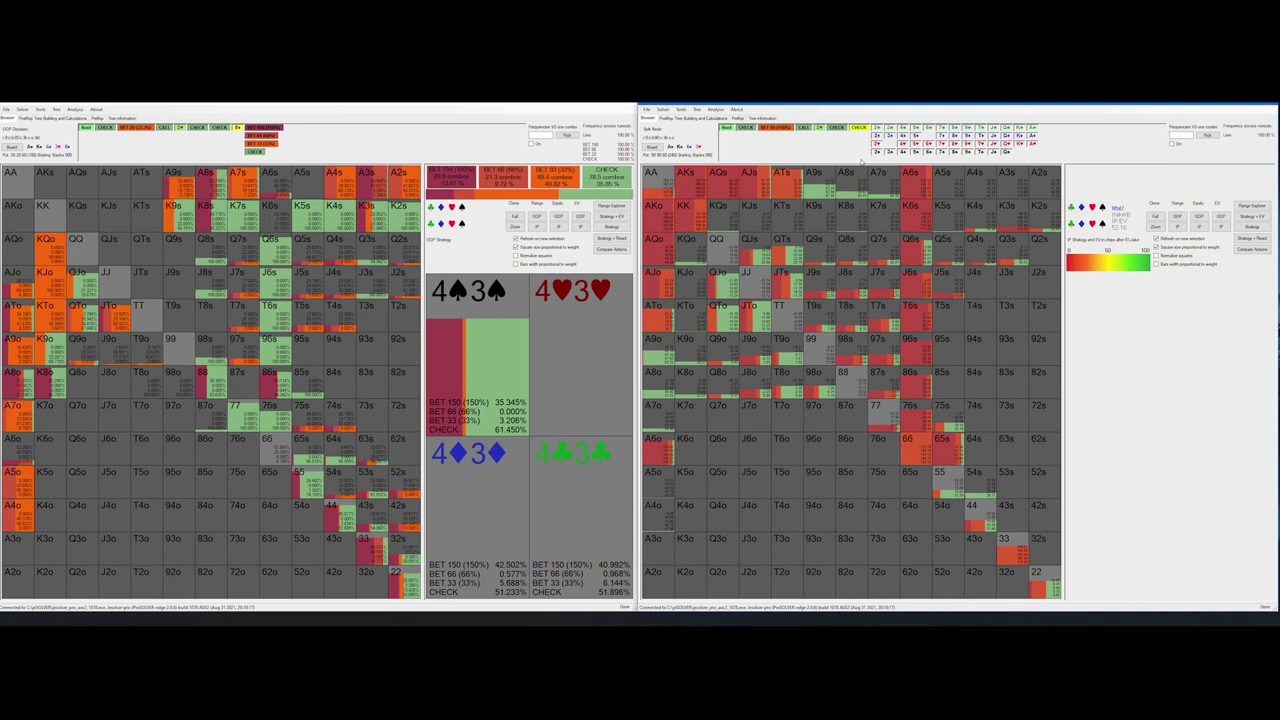
pyautogui.click(956, 147)
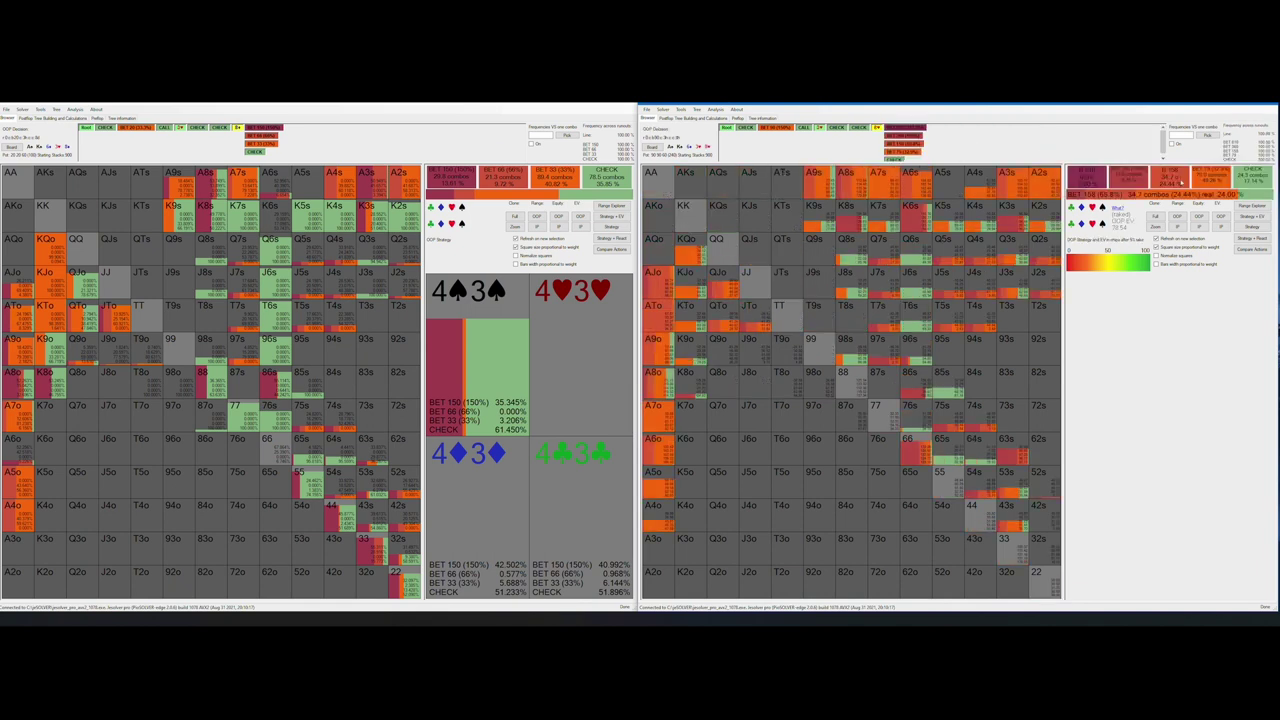
pyautogui.click(926, 146)
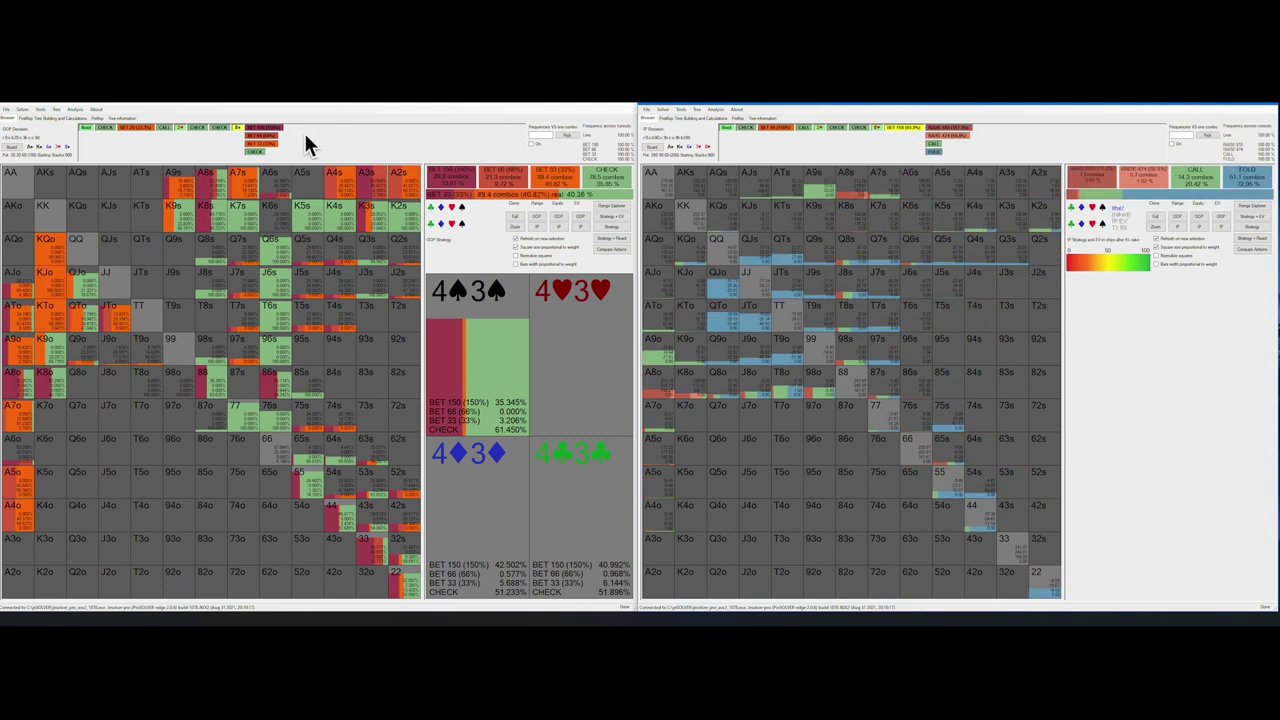
# Follow the BET 33 line to show the response: raise 18.98%, call 44.67%, fold 37.02%.
pyautogui.click(263, 143)
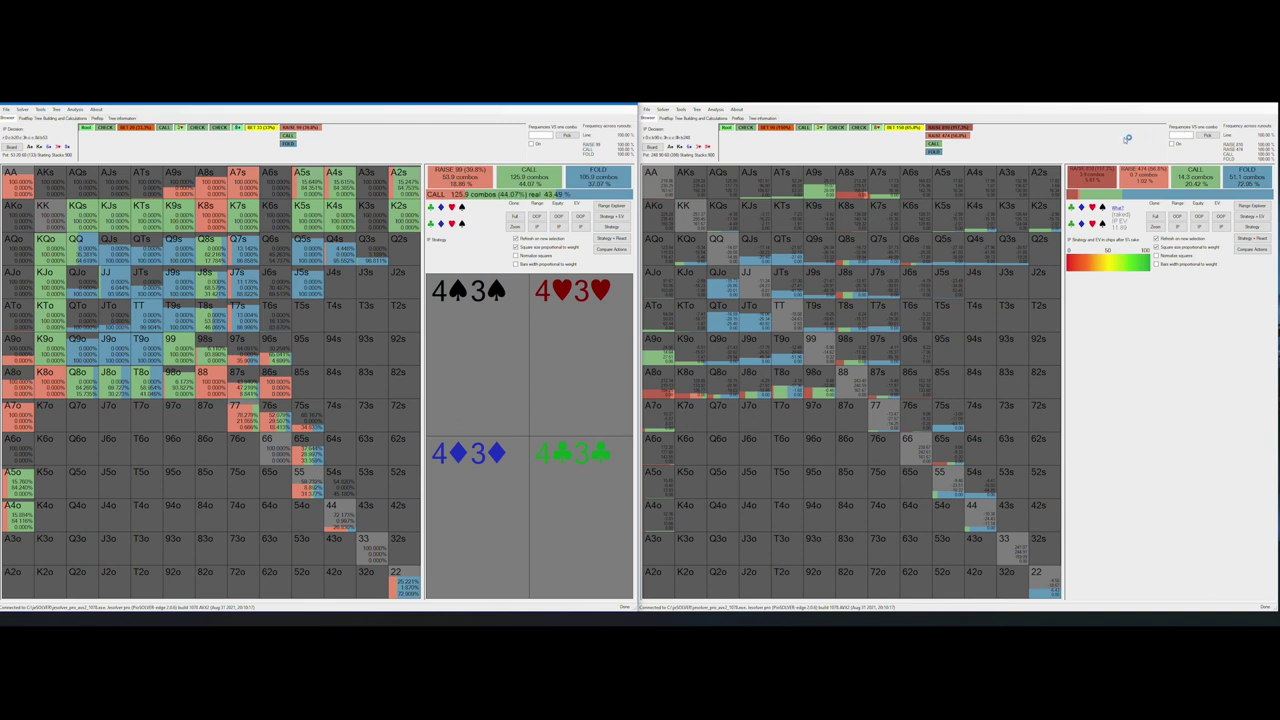
pyautogui.click(1025, 145)
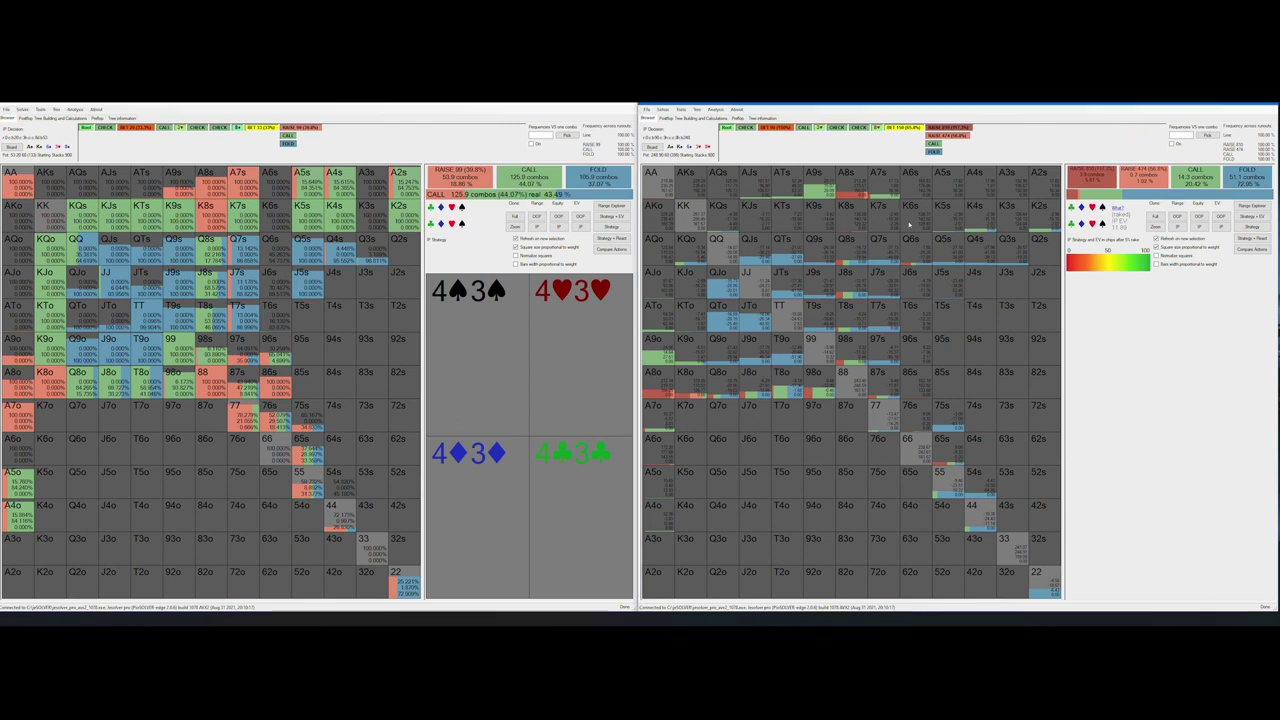